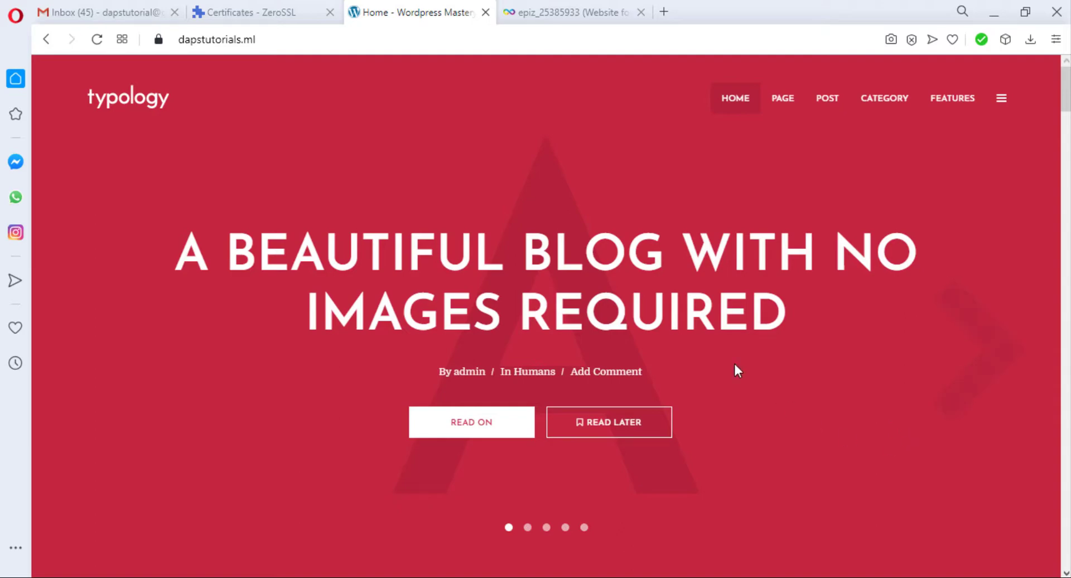
- Bring up ZeroSSL's certificates list, where dapstutorials.ml's 90-day certificate expires Sep 15, 2020
{"action": "scroll", "coordinate": [566, 241], "scroll_direction": "down", "scroll_amount": 19}
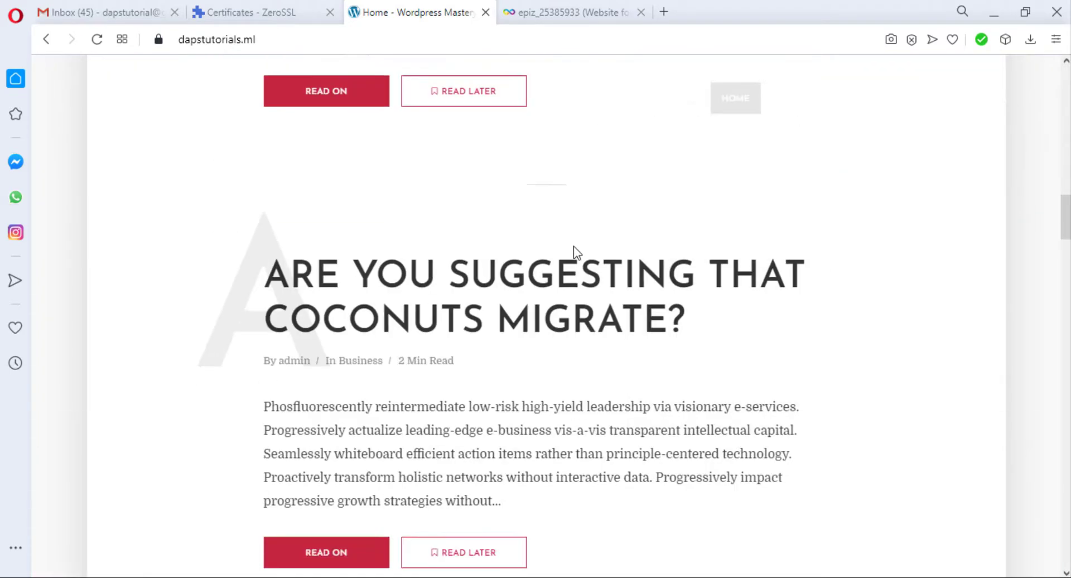
{"action": "scroll", "coordinate": [573, 246], "scroll_direction": "up", "scroll_amount": 11}
{"action": "scroll", "coordinate": [580, 248], "scroll_direction": "up", "scroll_amount": 5}
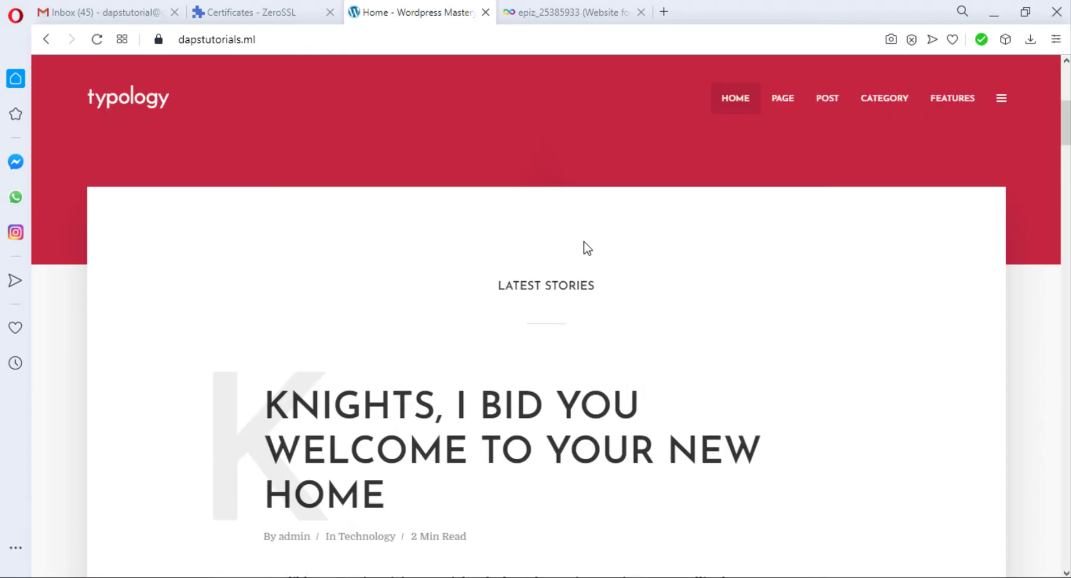
{"action": "scroll", "coordinate": [585, 246], "scroll_direction": "down", "scroll_amount": 15}
{"action": "scroll", "coordinate": [598, 246], "scroll_direction": "down", "scroll_amount": 18}
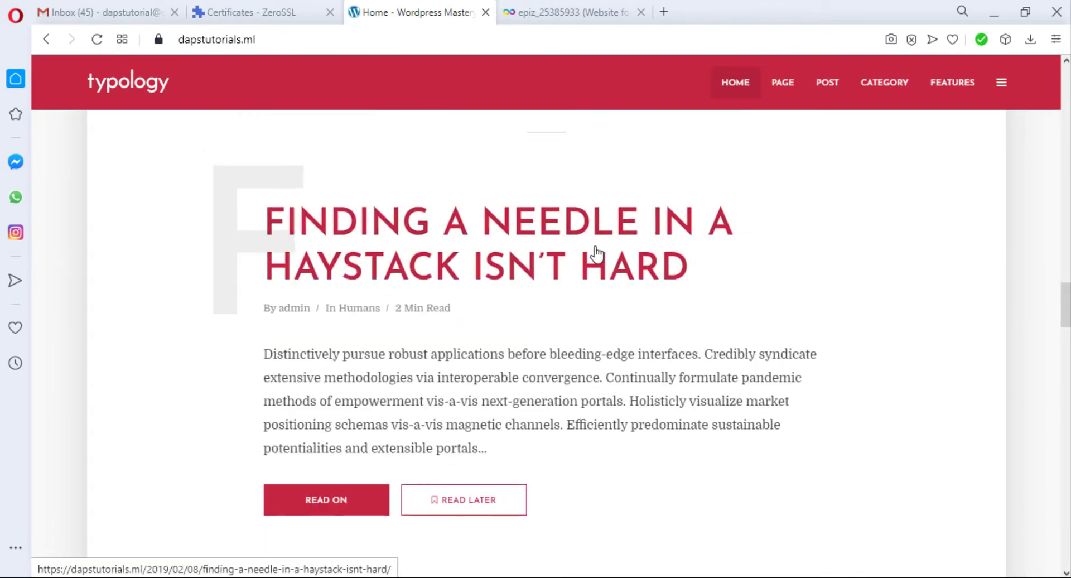
{"action": "scroll", "coordinate": [598, 247], "scroll_direction": "up", "scroll_amount": 13}
{"action": "scroll", "coordinate": [593, 240], "scroll_direction": "up", "scroll_amount": 10}
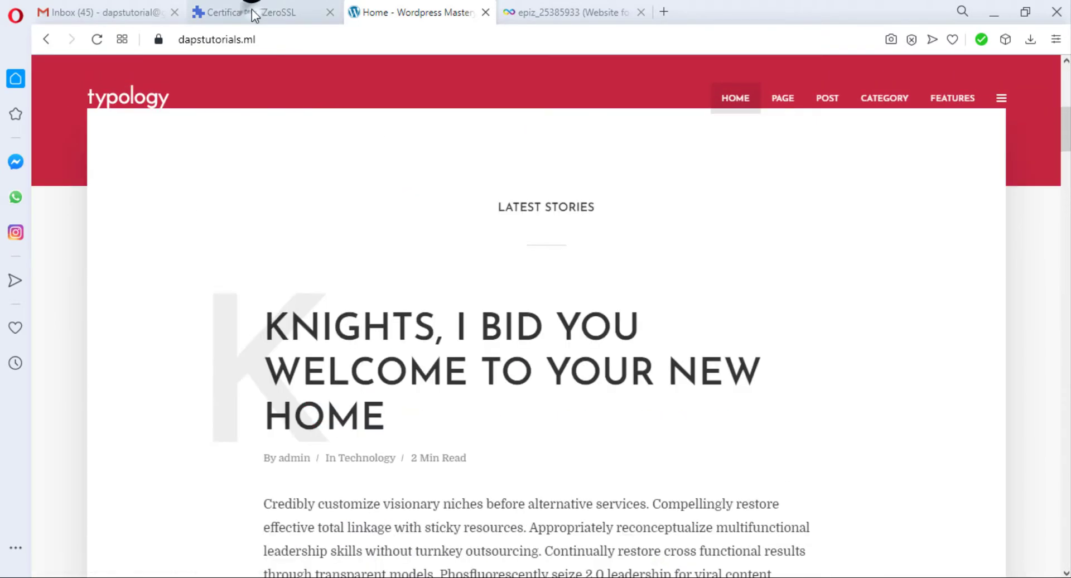
{"action": "left_click", "coordinate": [250, 13]}
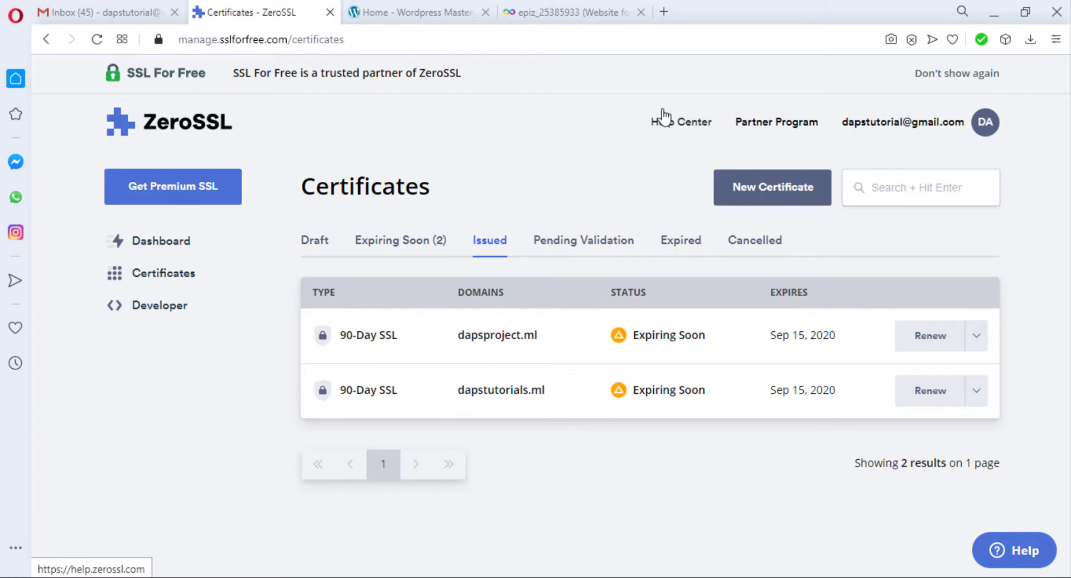
- Check the live dapstutorials.ml site's full web address, then return to the certificates list
{"action": "left_click", "coordinate": [402, 14]}
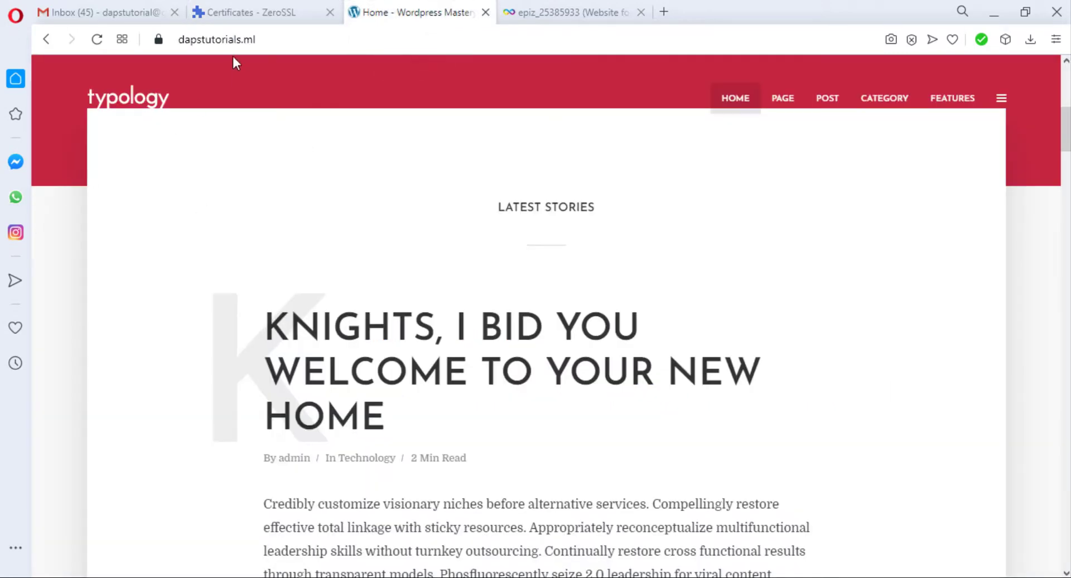
{"action": "left_click", "coordinate": [226, 39]}
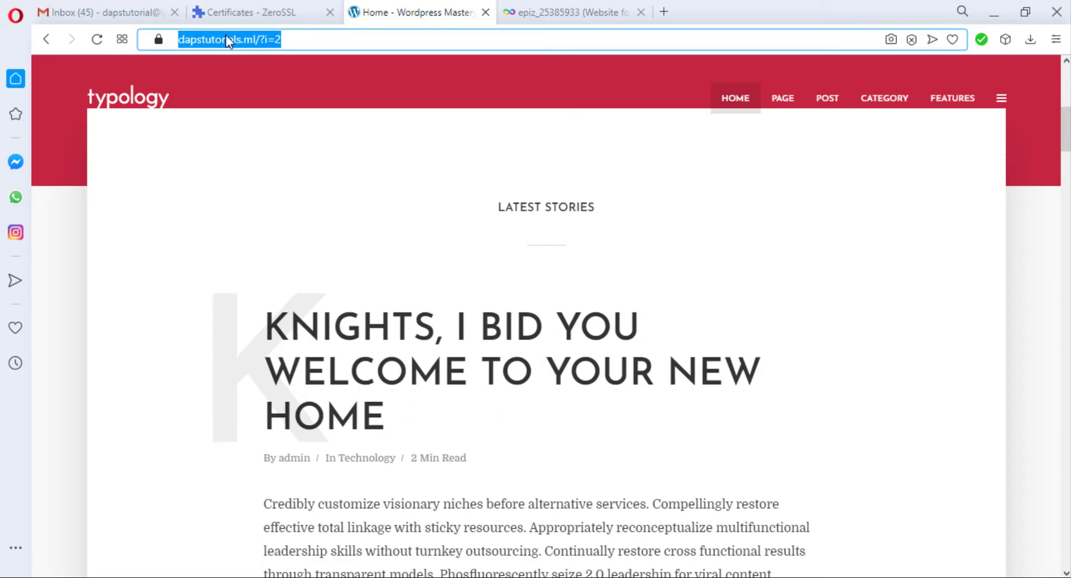
{"action": "left_click", "coordinate": [232, 12]}
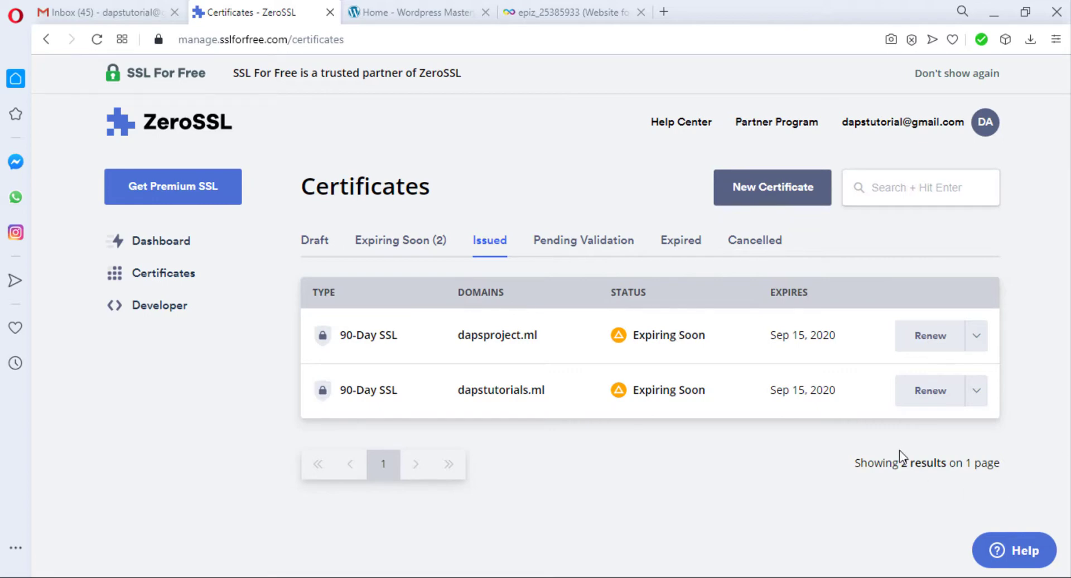
- Renew dapstutorials.ml's certificate with 90-day validity, an auto-generated CSR and the Free plan
{"action": "left_click", "coordinate": [933, 396]}
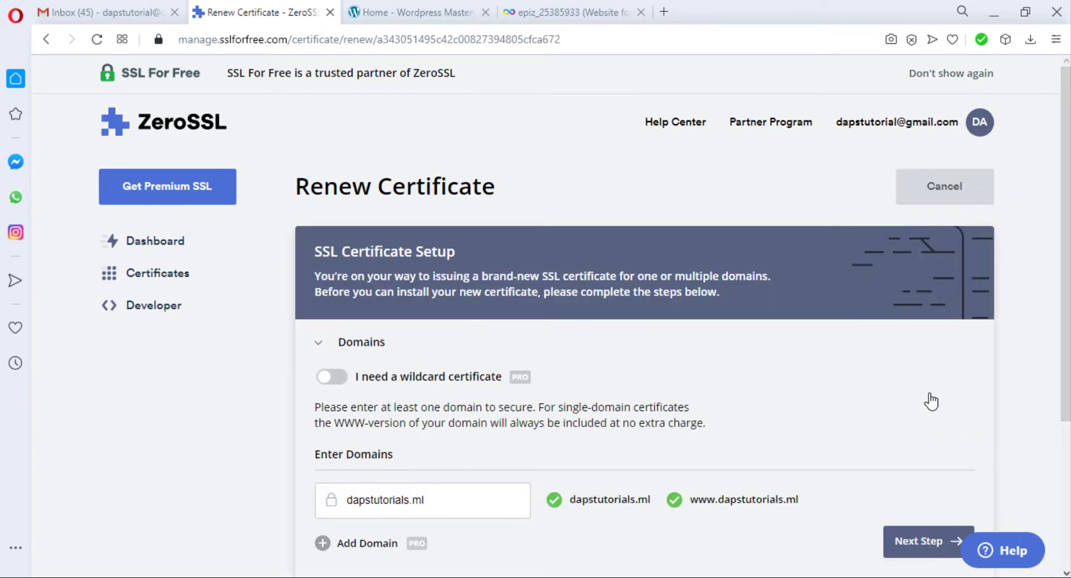
{"action": "scroll", "coordinate": [738, 289], "scroll_direction": "down", "scroll_amount": 1}
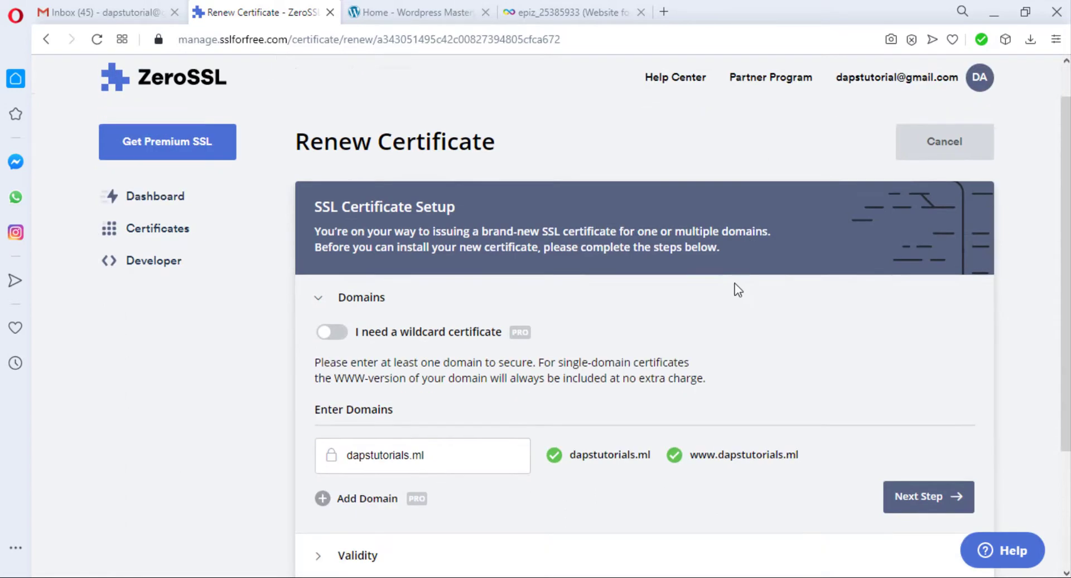
{"action": "scroll", "coordinate": [738, 289], "scroll_direction": "down", "scroll_amount": 2}
{"action": "scroll", "coordinate": [738, 290], "scroll_direction": "down", "scroll_amount": 1}
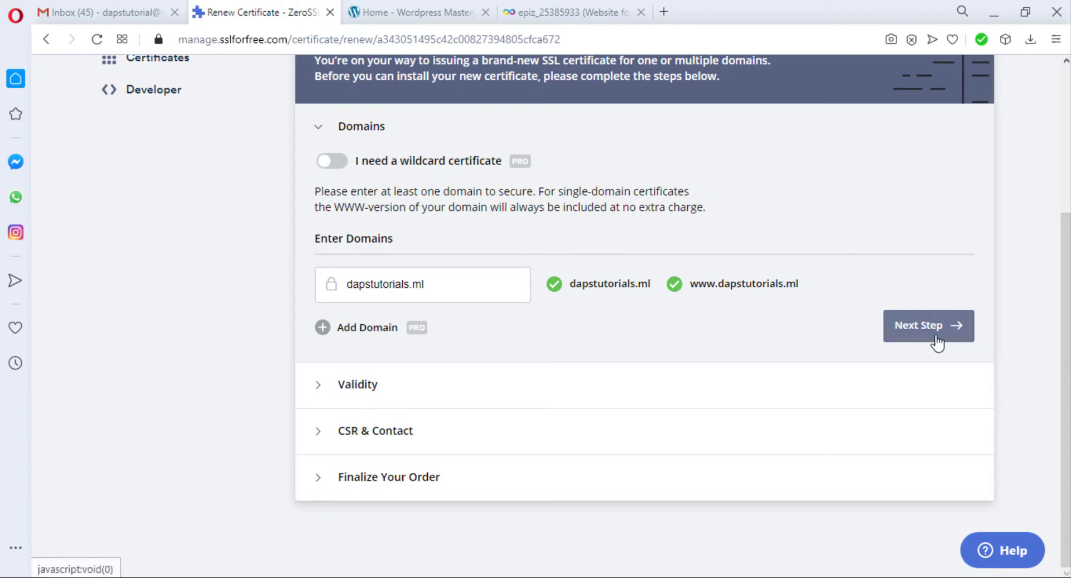
{"action": "left_click", "coordinate": [931, 330]}
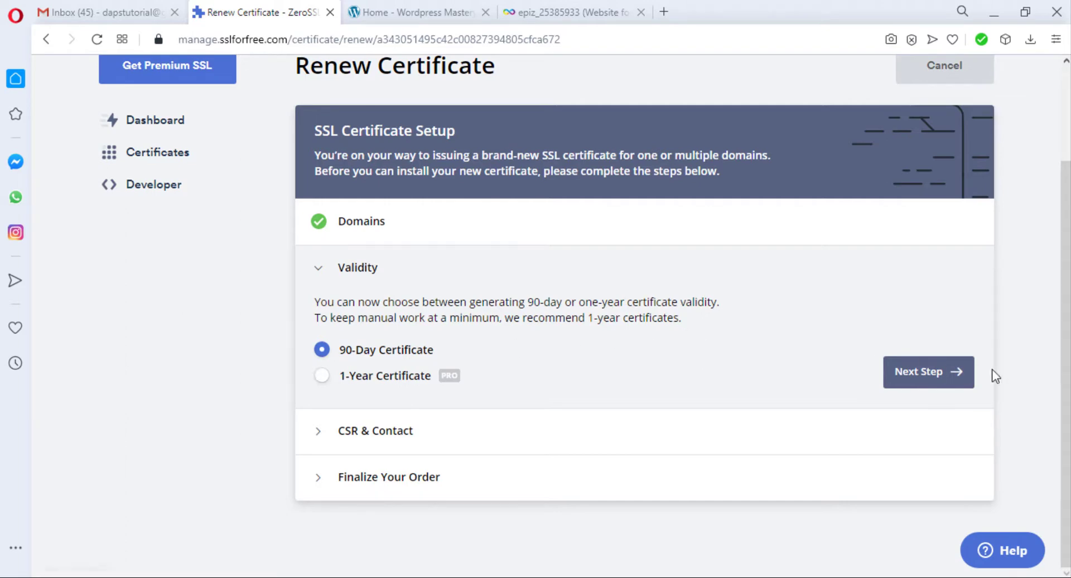
{"action": "left_click", "coordinate": [922, 377]}
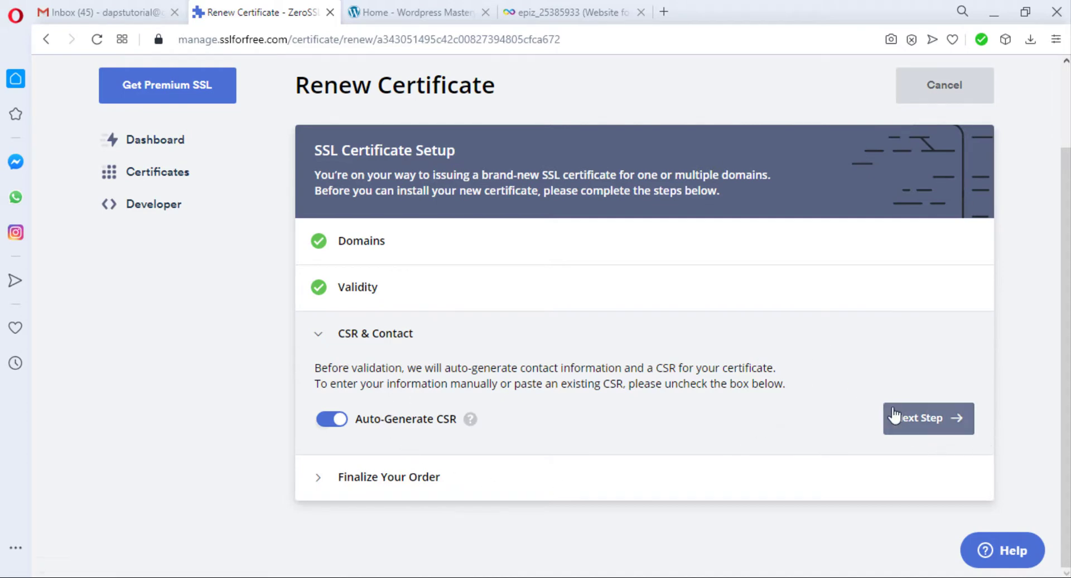
{"action": "left_click", "coordinate": [899, 417]}
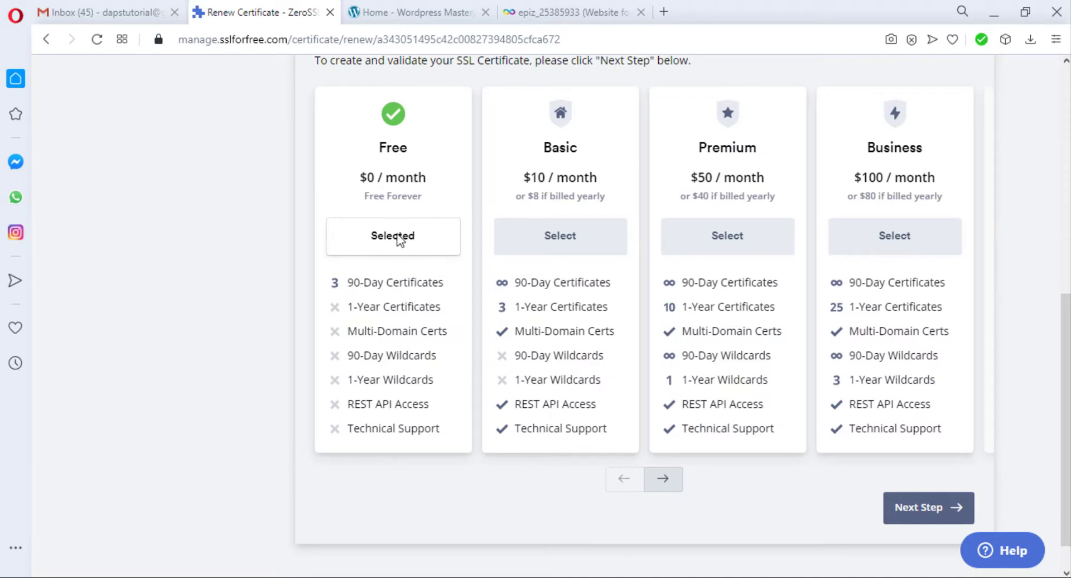
{"action": "scroll", "coordinate": [440, 402], "scroll_direction": "down", "scroll_amount": 1}
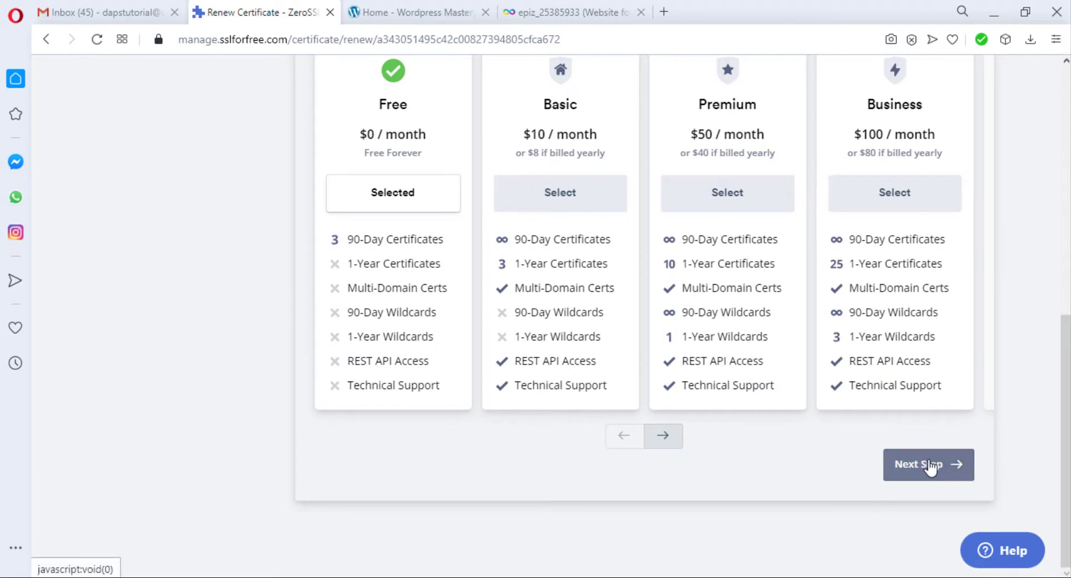
{"action": "left_click", "coordinate": [930, 467]}
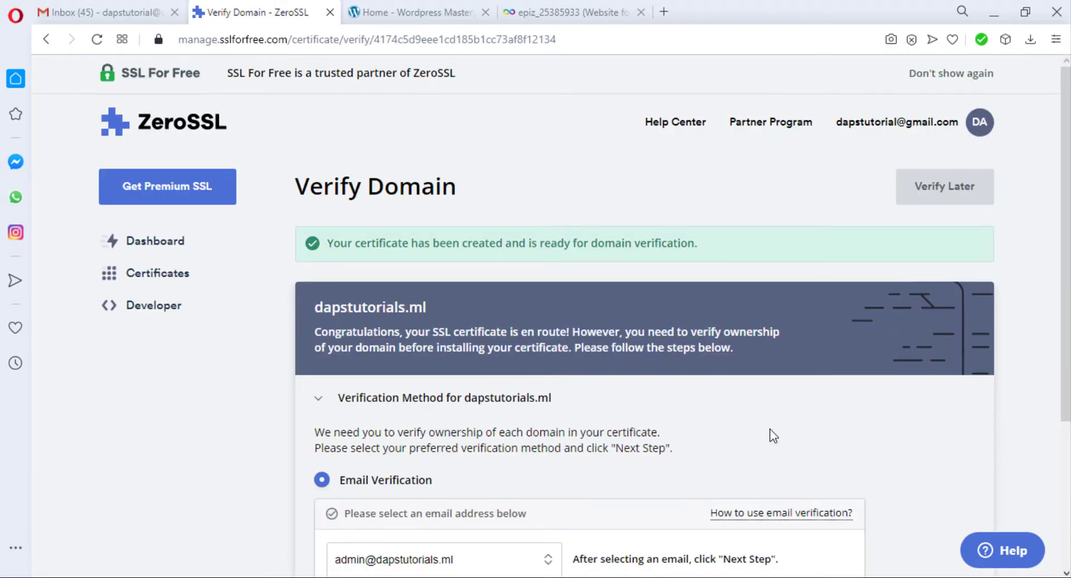
- Select DNS (CNAME) verification to reveal the CNAME name, Point To target and 3600 TTL
{"action": "scroll", "coordinate": [712, 424], "scroll_direction": "down", "scroll_amount": 5}
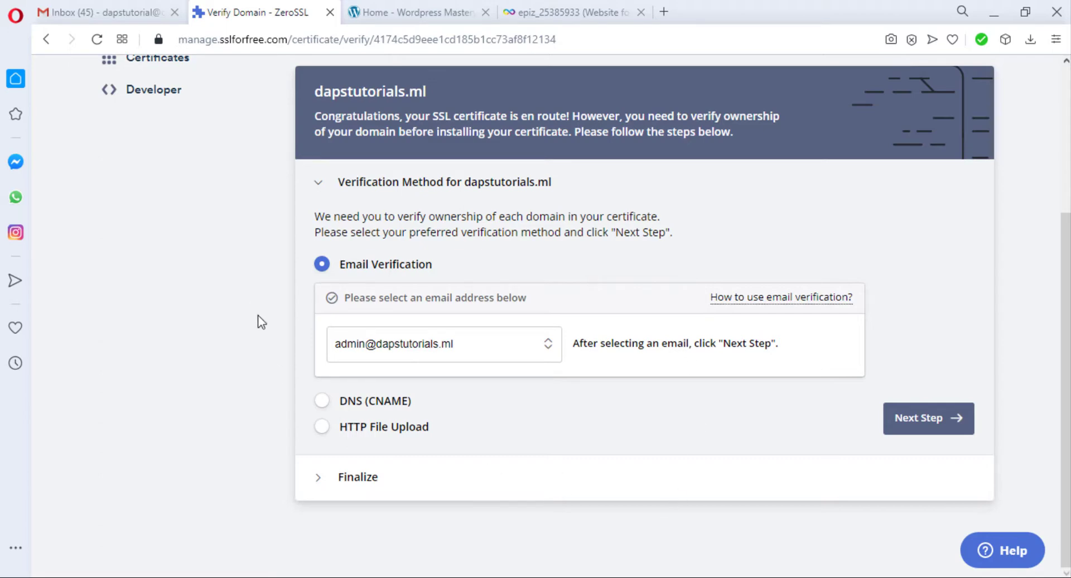
{"action": "left_click", "coordinate": [321, 401]}
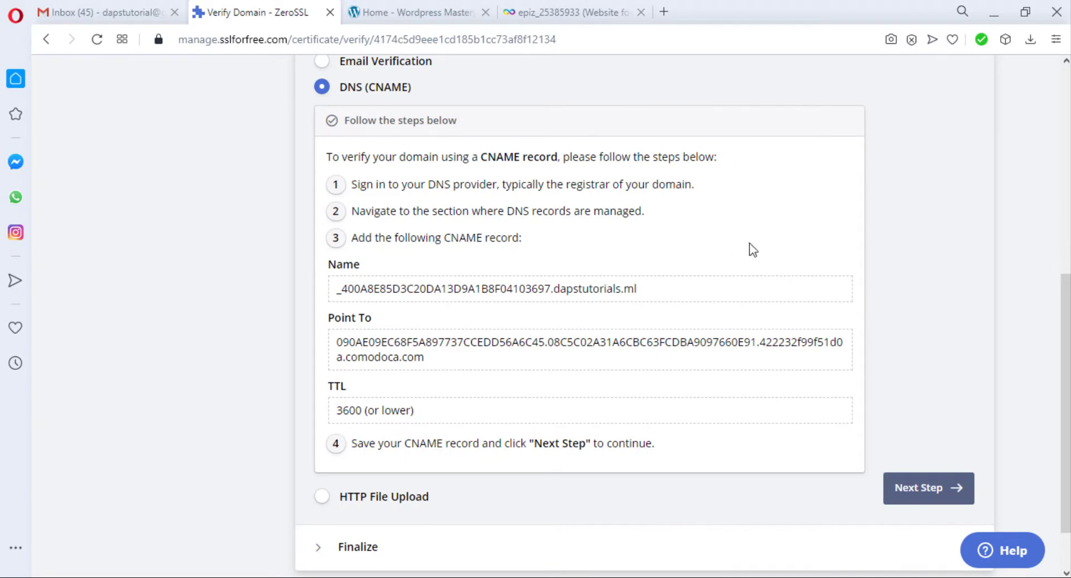
{"action": "left_click", "coordinate": [561, 12]}
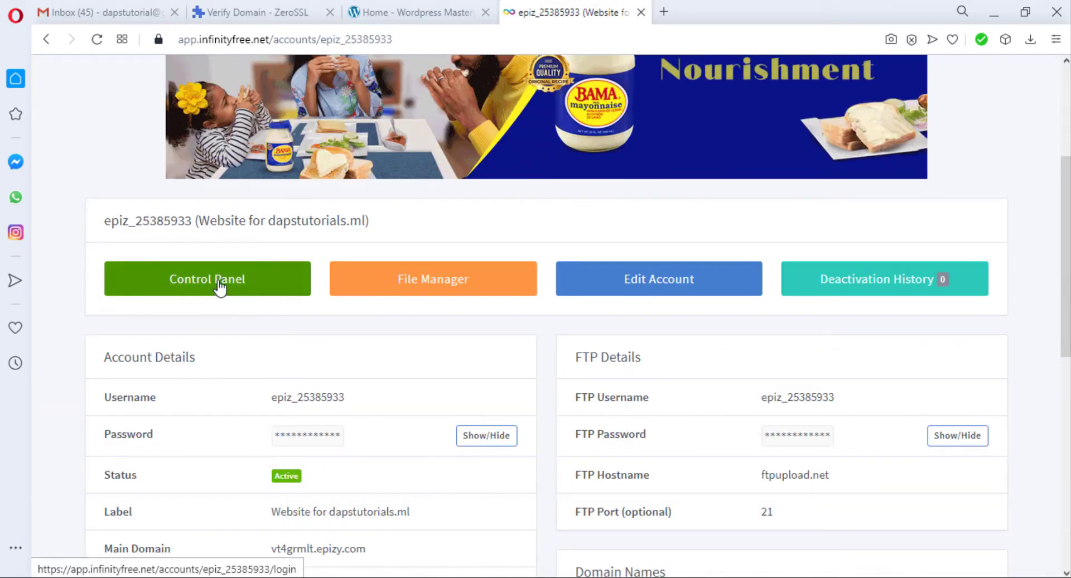
- In VistaPanel's CNAME Records form, enter ZeroSSL's record name and comodoca.com destination for dapstutorials.ml
{"action": "left_click", "coordinate": [219, 286]}
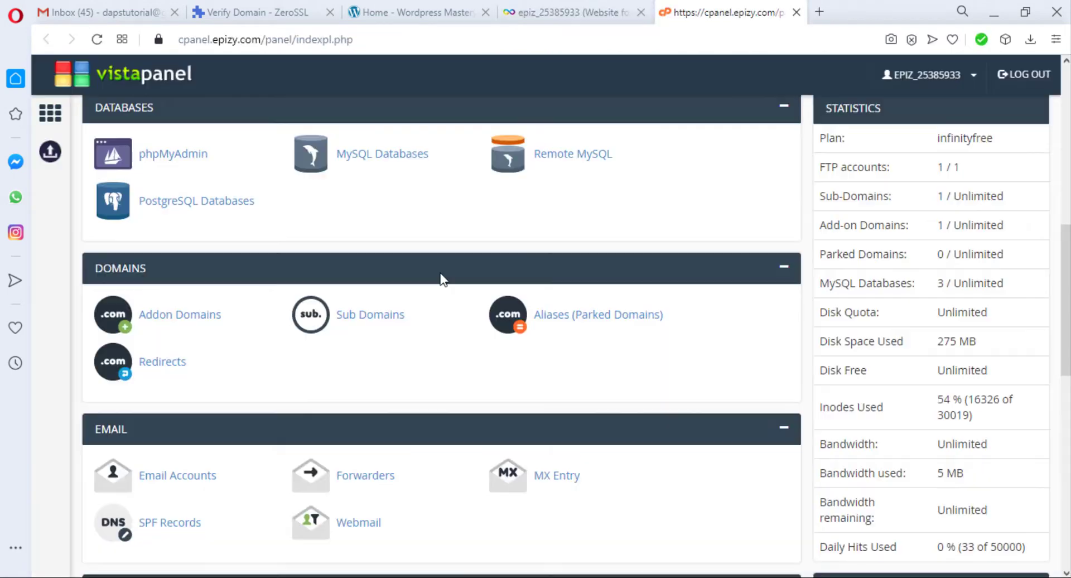
{"action": "scroll", "coordinate": [441, 273], "scroll_direction": "down", "scroll_amount": 10}
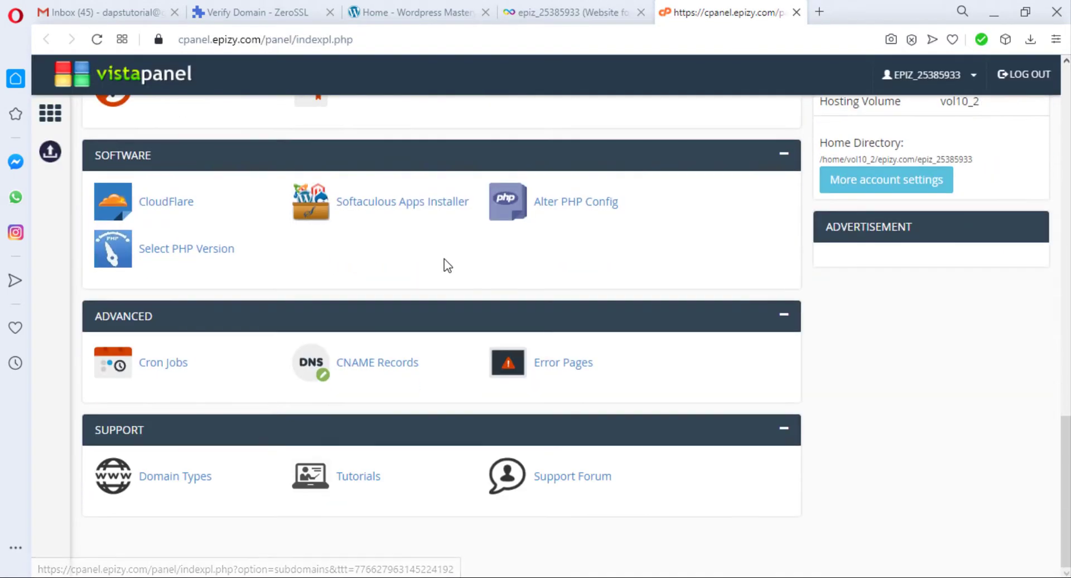
{"action": "left_click", "coordinate": [397, 372]}
{"action": "key", "text": "ctrl+Tab"}
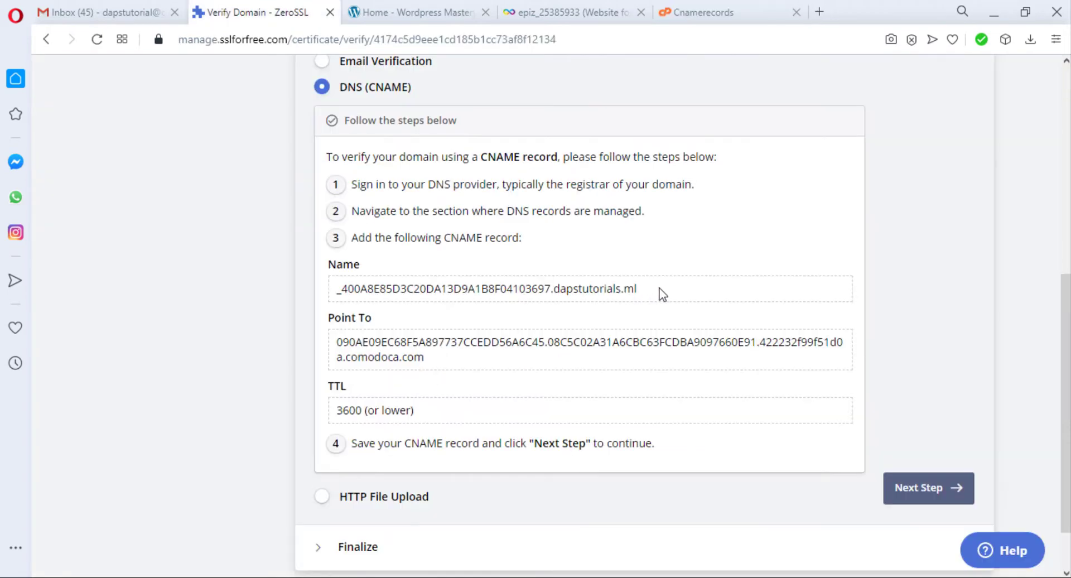
{"action": "left_click_drag", "start_coordinate": [662, 294], "coordinate": [149, 270]}
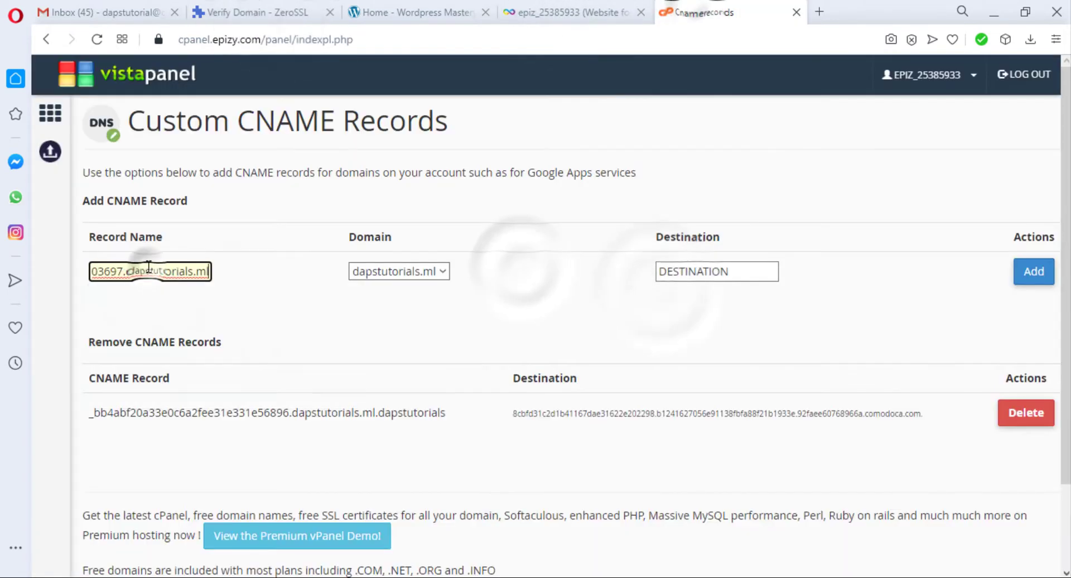
{"action": "key", "text": "ctrl+Tab"}
{"action": "left_click_drag", "start_coordinate": [425, 359], "coordinate": [719, 272]}
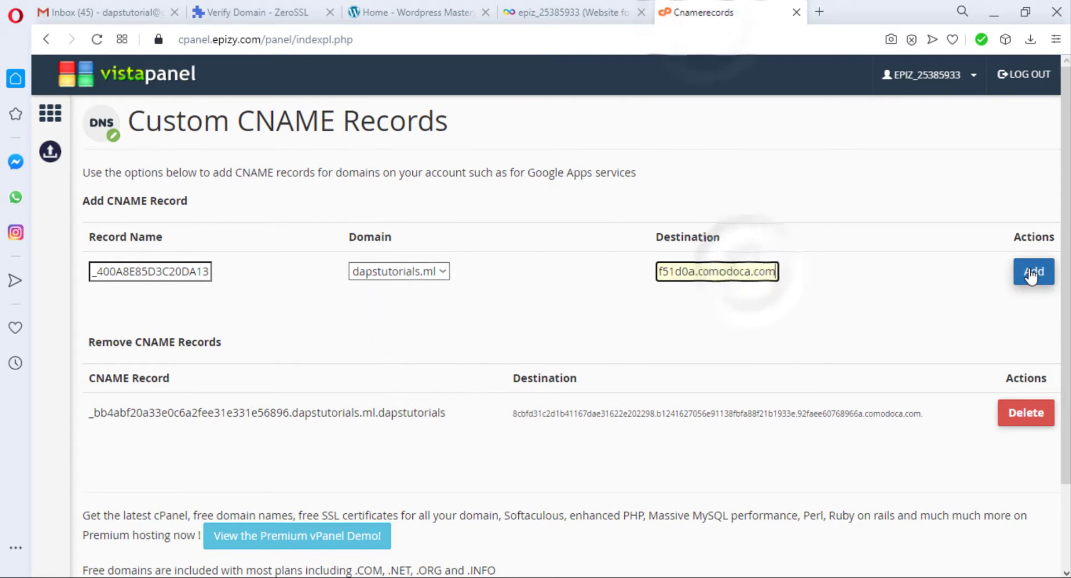
{"action": "key", "text": "ctrl+Tab"}
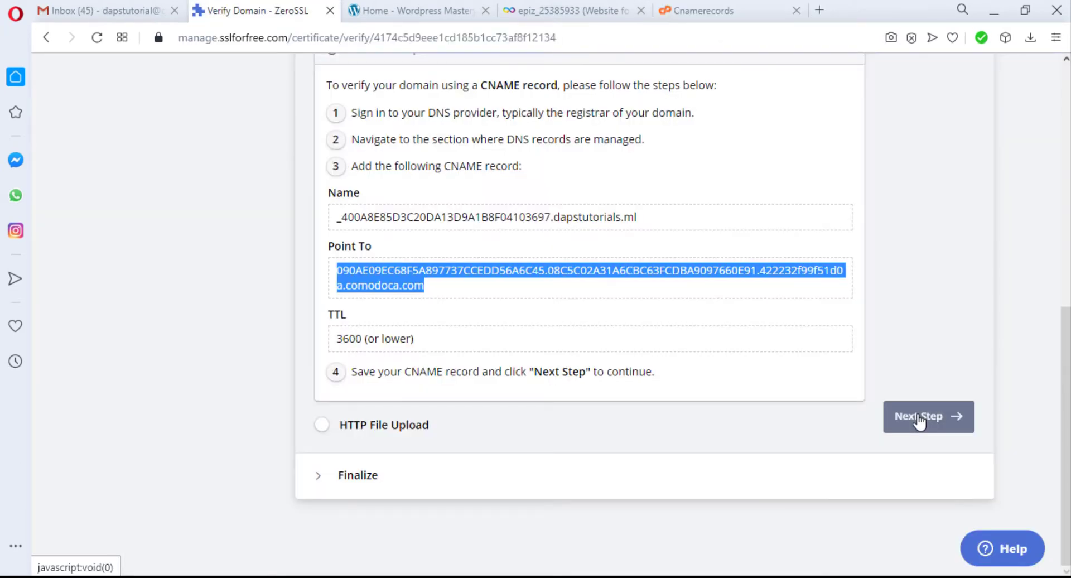
- Run ZeroSSL's CNAME verification and, after it fails, cancel and restart the process
{"action": "left_click", "coordinate": [919, 419]}
{"action": "left_click", "coordinate": [365, 462]}
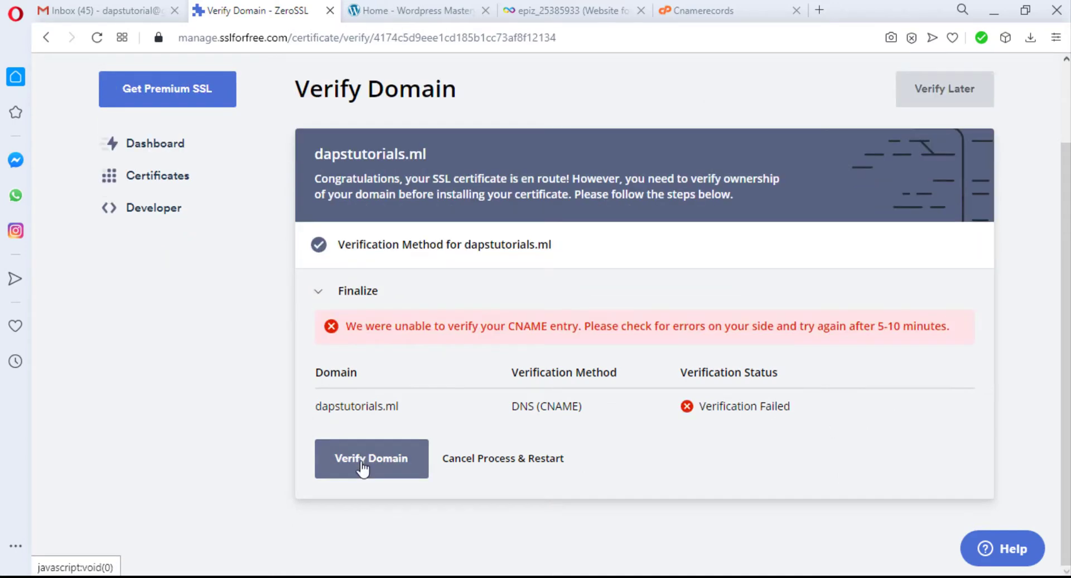
{"action": "double_click", "coordinate": [521, 458]}
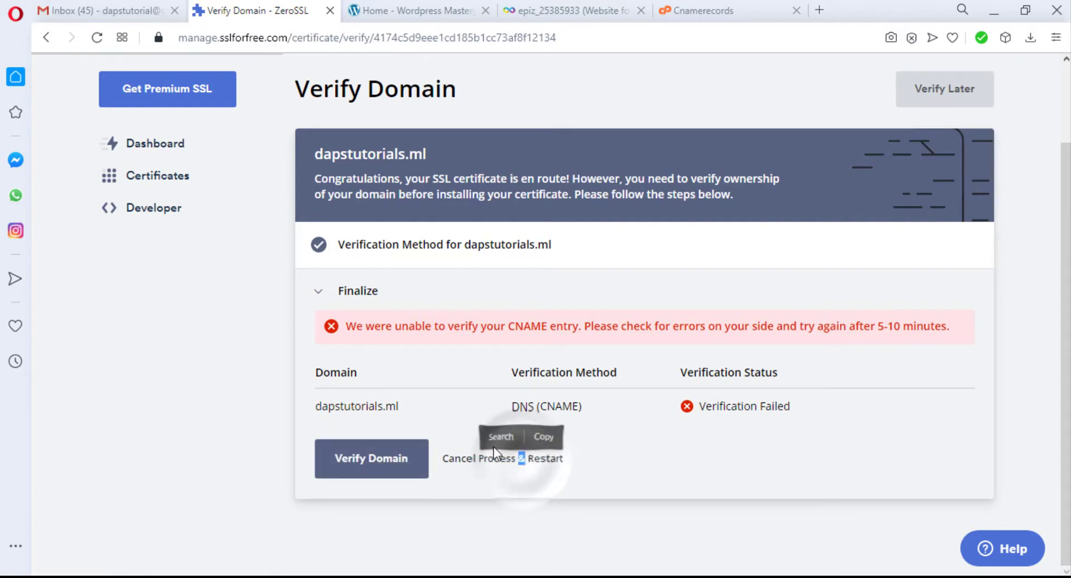
{"action": "left_click", "coordinate": [511, 458]}
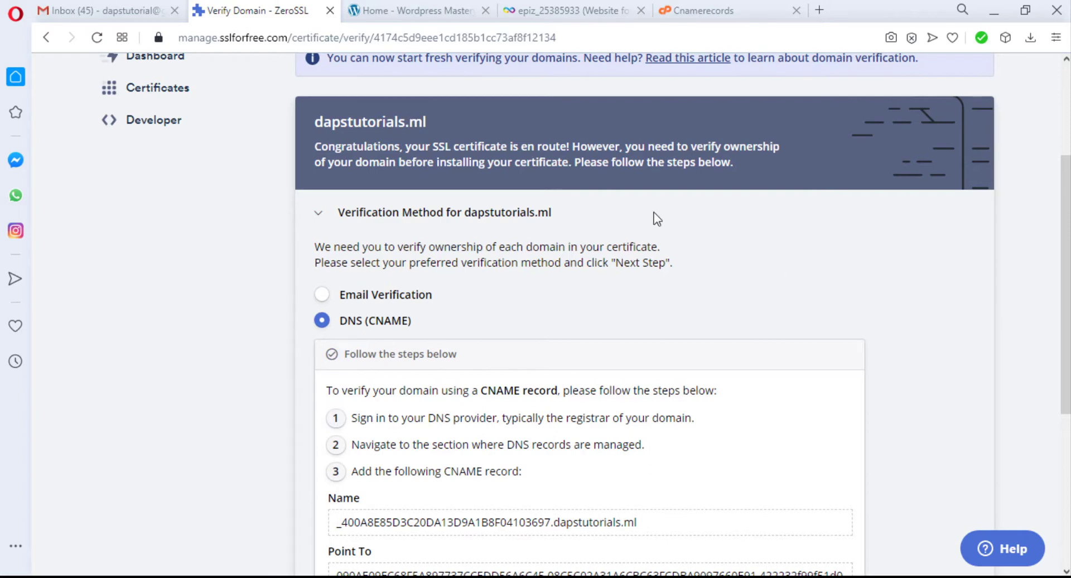
{"action": "left_click", "coordinate": [818, 11]}
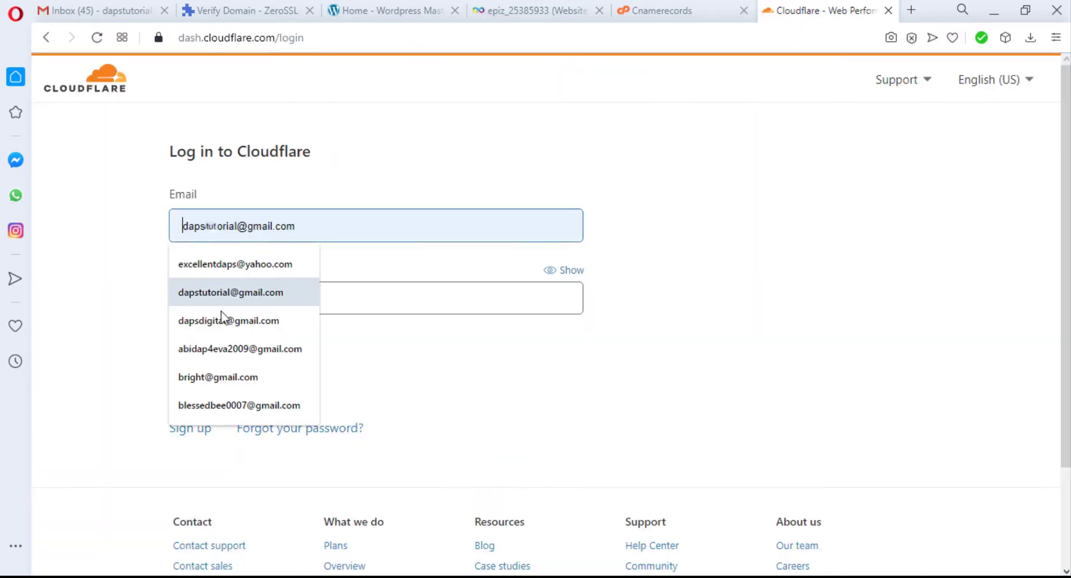
- Log in to Cloudflare and add dapstutorials.ml as a site on the Free plan
{"action": "left_click", "coordinate": [220, 317]}
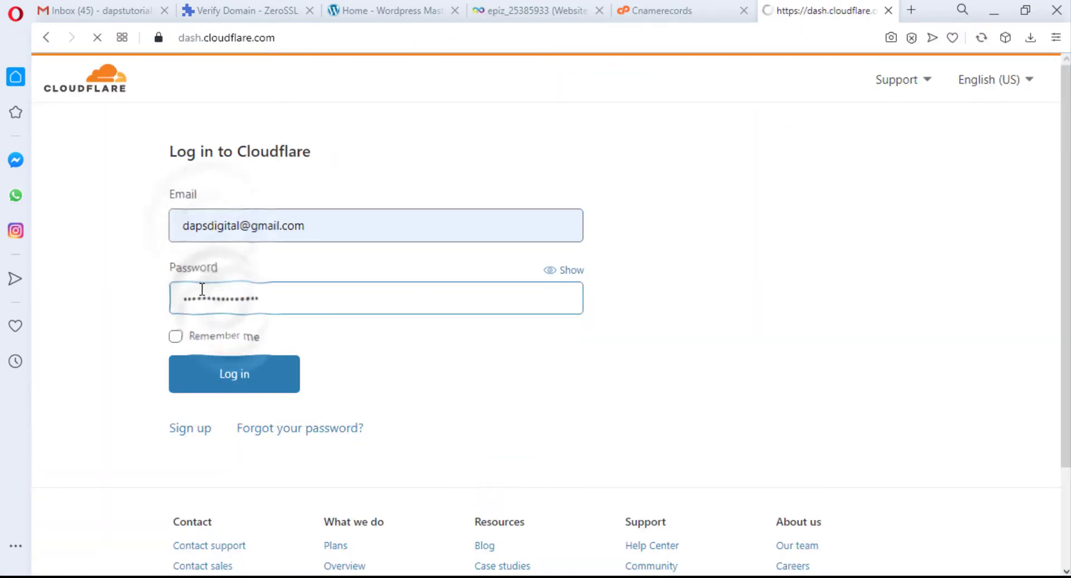
{"action": "key", "text": "Return"}
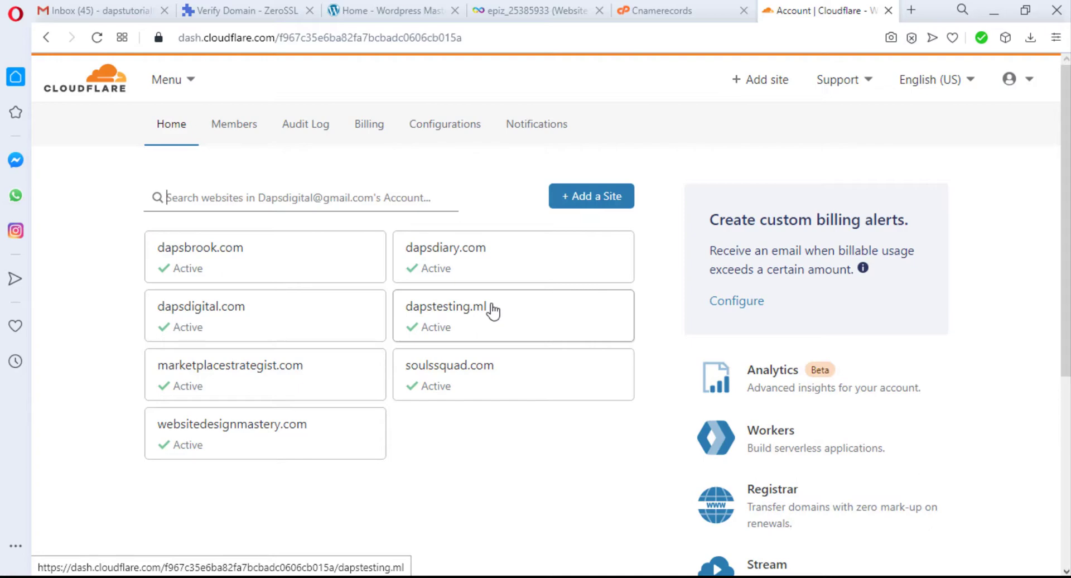
{"action": "left_click", "coordinate": [591, 199]}
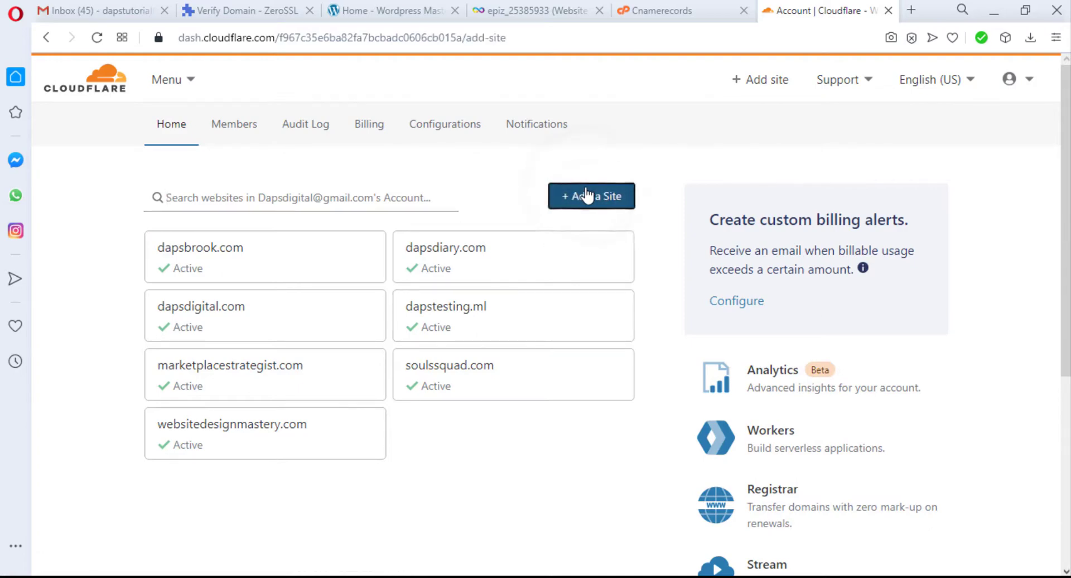
{"action": "left_click", "coordinate": [212, 265]}
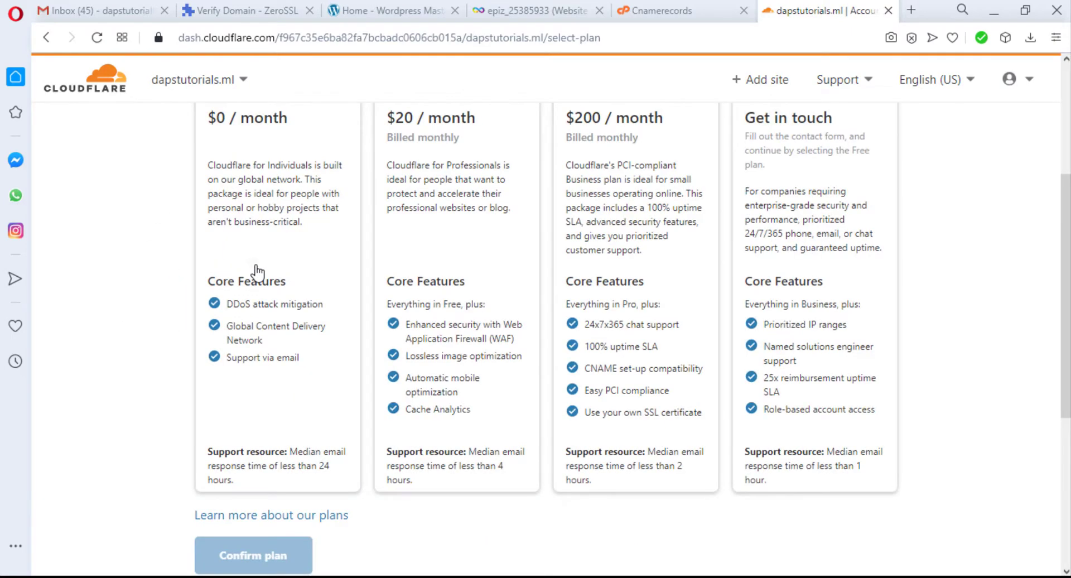
{"action": "left_click", "coordinate": [257, 272]}
{"action": "scroll", "coordinate": [48, 302], "scroll_direction": "down", "scroll_amount": 5}
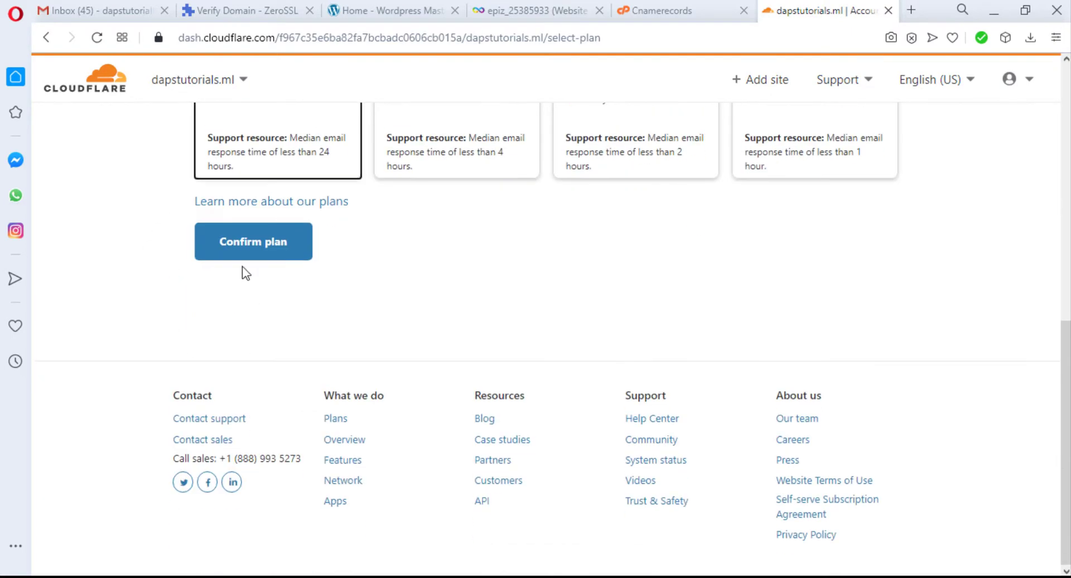
{"action": "left_click", "coordinate": [242, 244]}
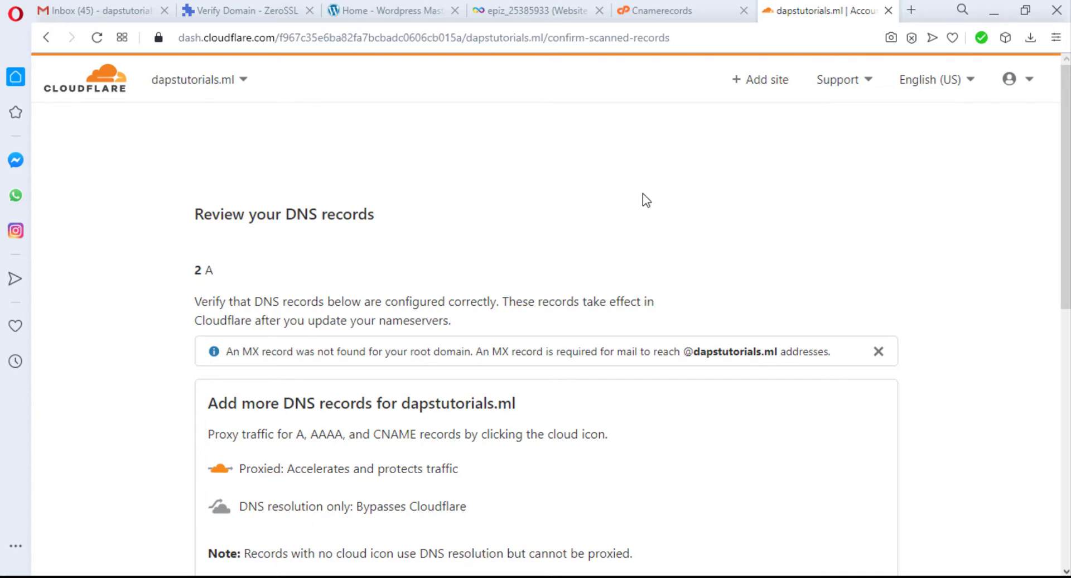
{"action": "scroll", "coordinate": [643, 195], "scroll_direction": "down", "scroll_amount": 8}
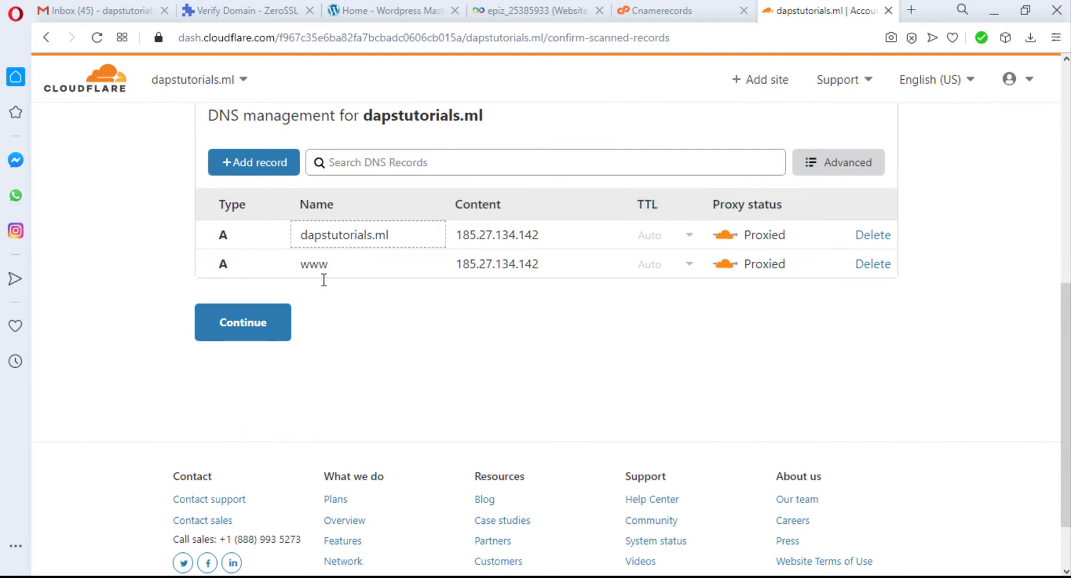
{"action": "left_click", "coordinate": [229, 322]}
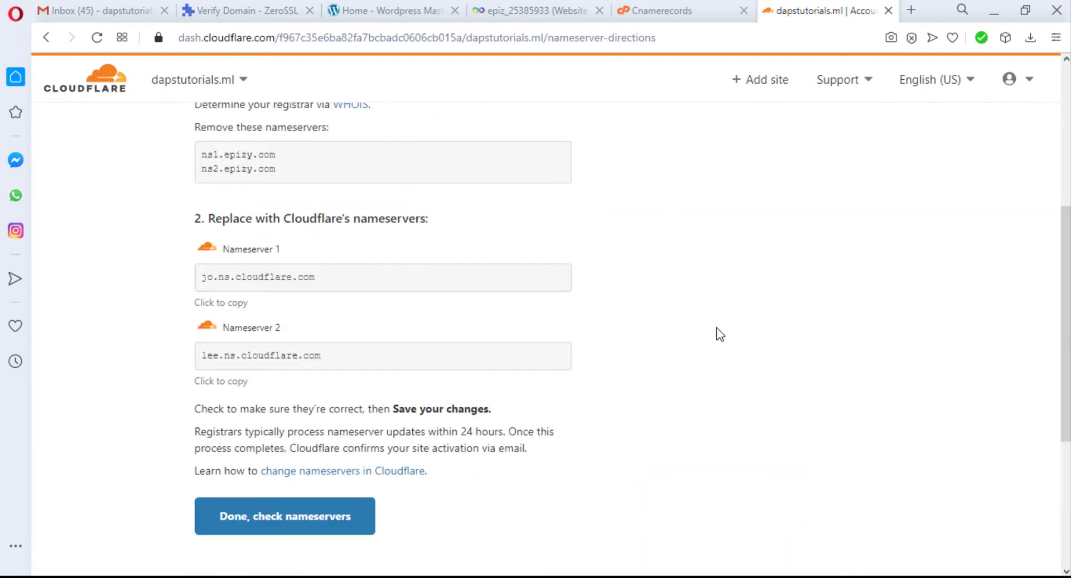
- Set Freenom's nameservers to jo.ns.cloudflare.com and lee.ns.cloudflare.com, then submit Cloudflare's nameserver check
{"action": "left_click_drag", "start_coordinate": [344, 287], "coordinate": [323, 277]}
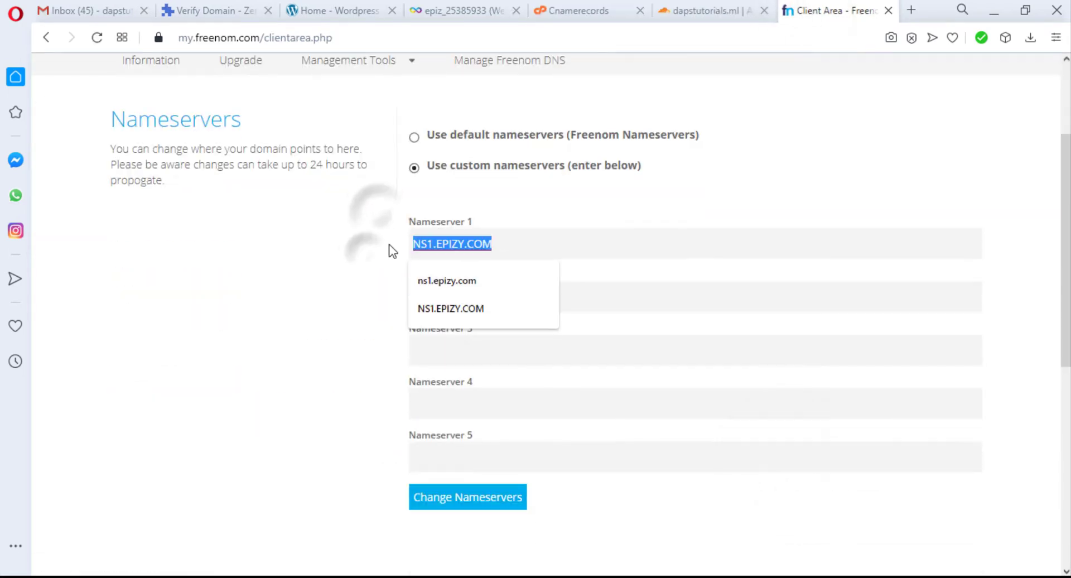
{"action": "type", "text": "jo.ns.cloudflare.com"}
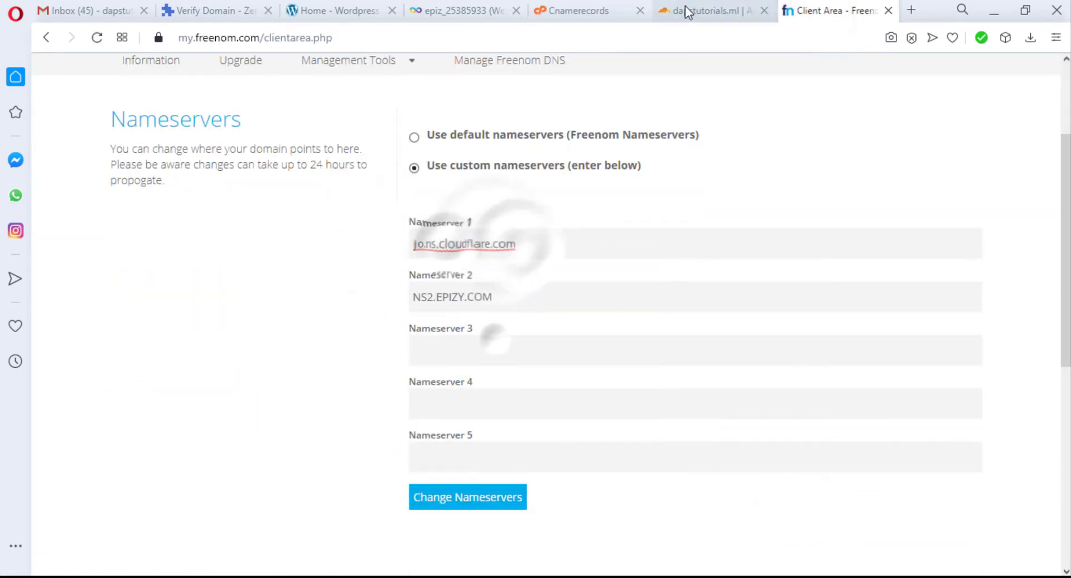
{"action": "left_click", "coordinate": [705, 10]}
{"action": "triple_click", "coordinate": [257, 352]}
{"action": "left_click", "coordinate": [304, 335]}
{"action": "left_click", "coordinate": [835, 10]}
{"action": "triple_click", "coordinate": [422, 297]}
{"action": "type", "text": "lee.ns.cloudflare.com"}
{"action": "scroll", "coordinate": [480, 266], "scroll_direction": "down", "scroll_amount": 4}
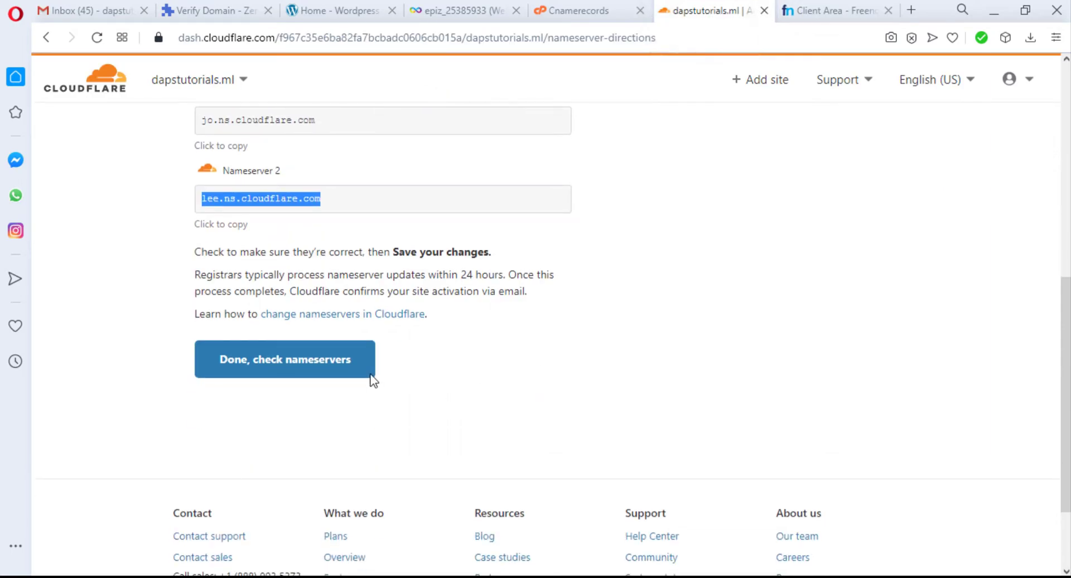
{"action": "left_click", "coordinate": [307, 365]}
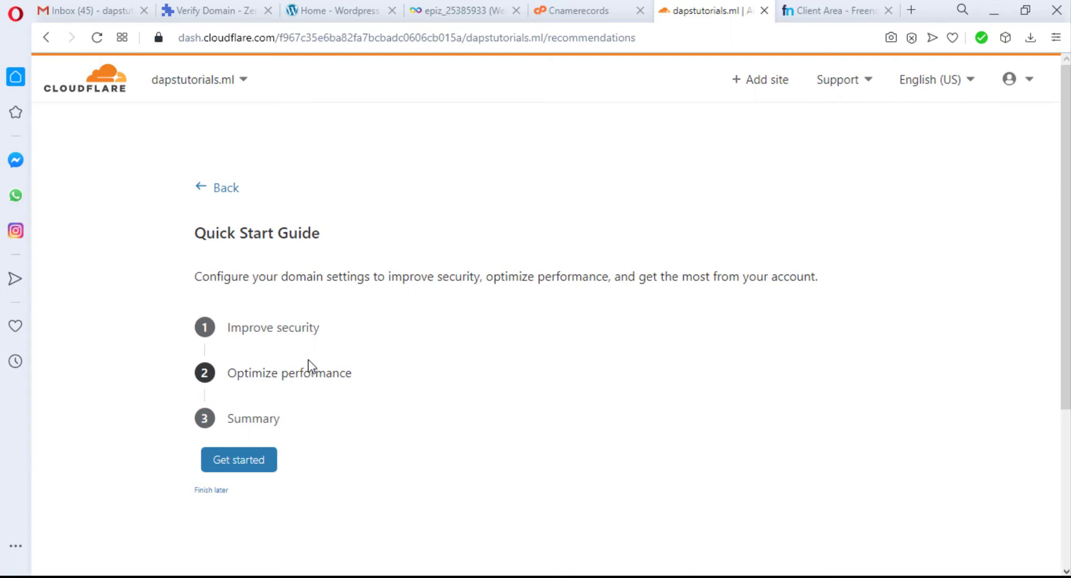
- Skip the Quick Start Guide and open the dapstutorials.ml site, pending nameserver update
{"action": "left_click", "coordinate": [209, 489]}
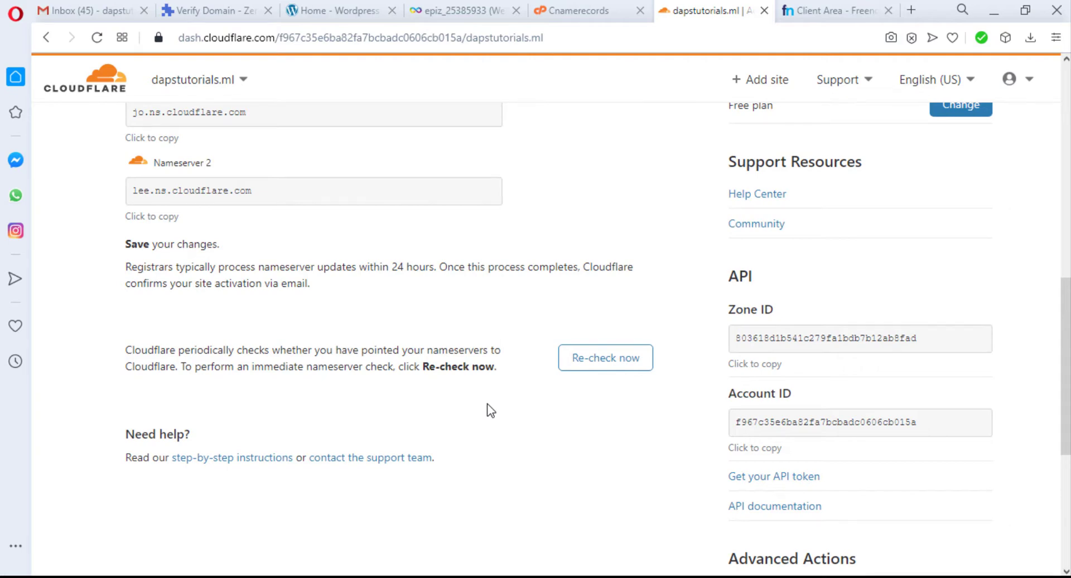
{"action": "key", "text": "alt+Left"}
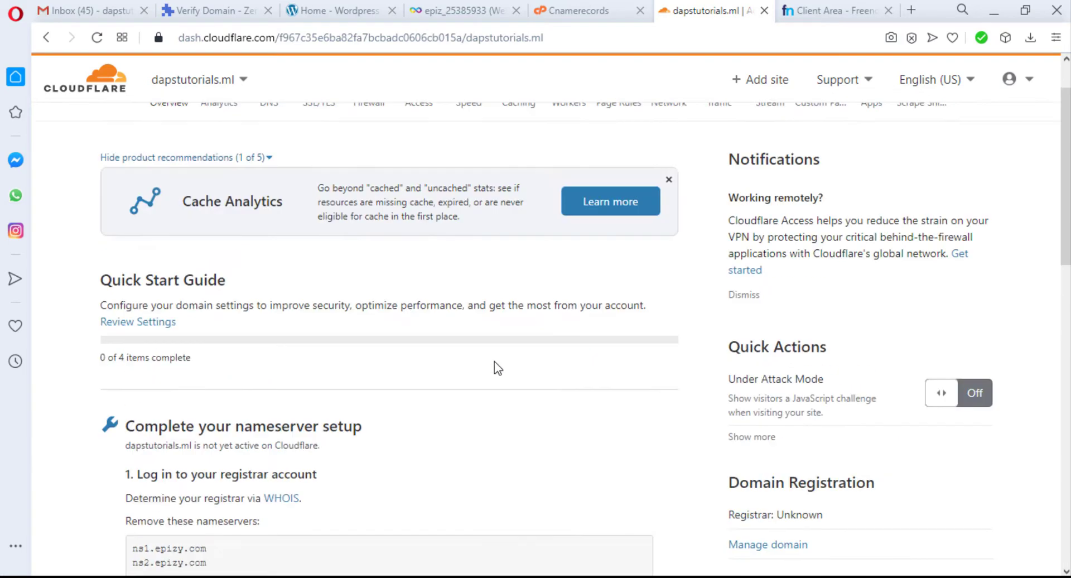
{"action": "key", "text": "alt+Left"}
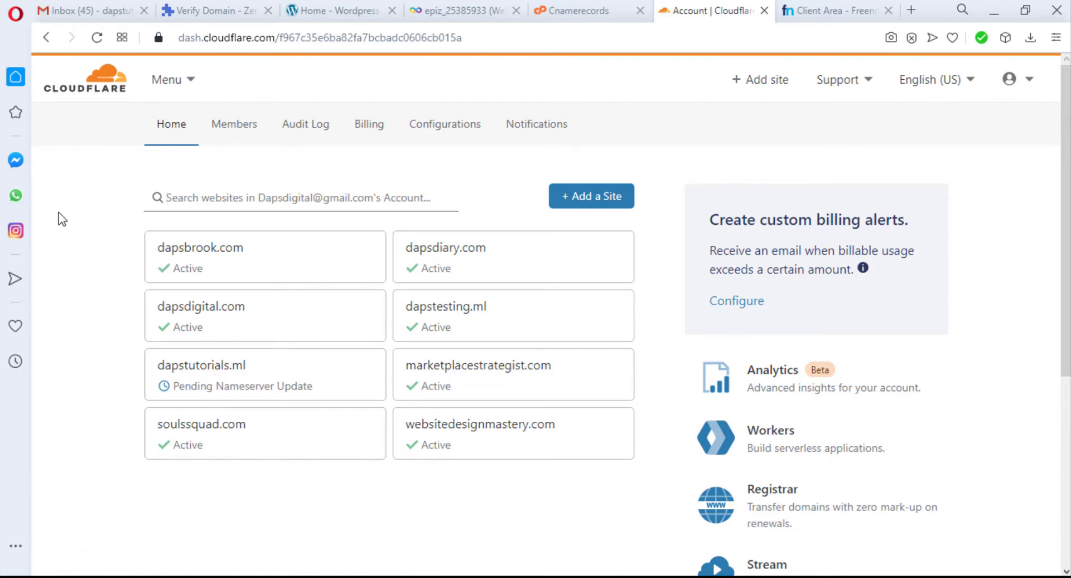
{"action": "left_click", "coordinate": [220, 383]}
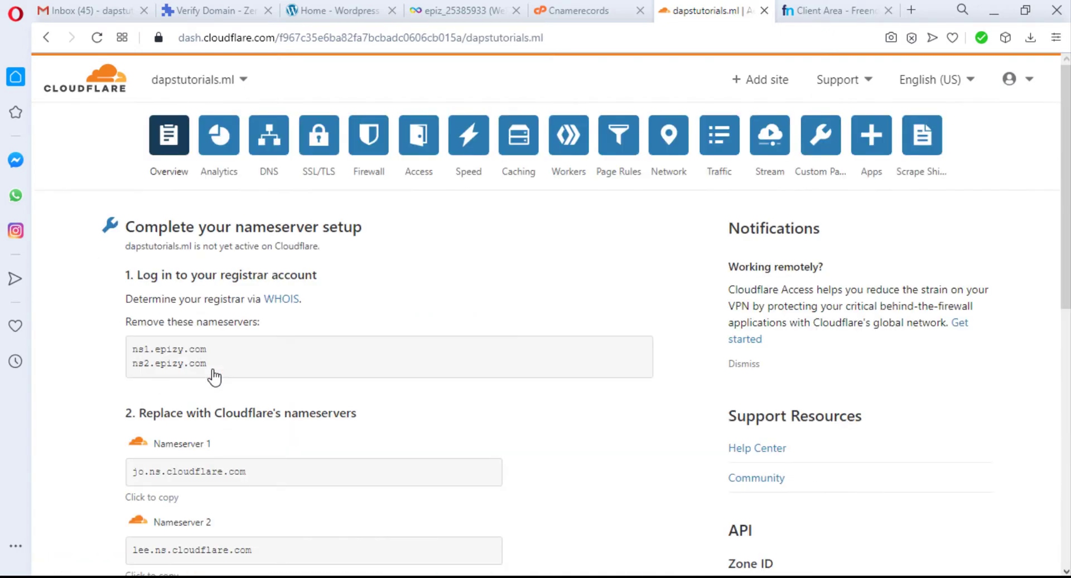
- Start a new CNAME record in dapstutorials.ml's Cloudflare DNS settings
{"action": "left_click", "coordinate": [274, 143]}
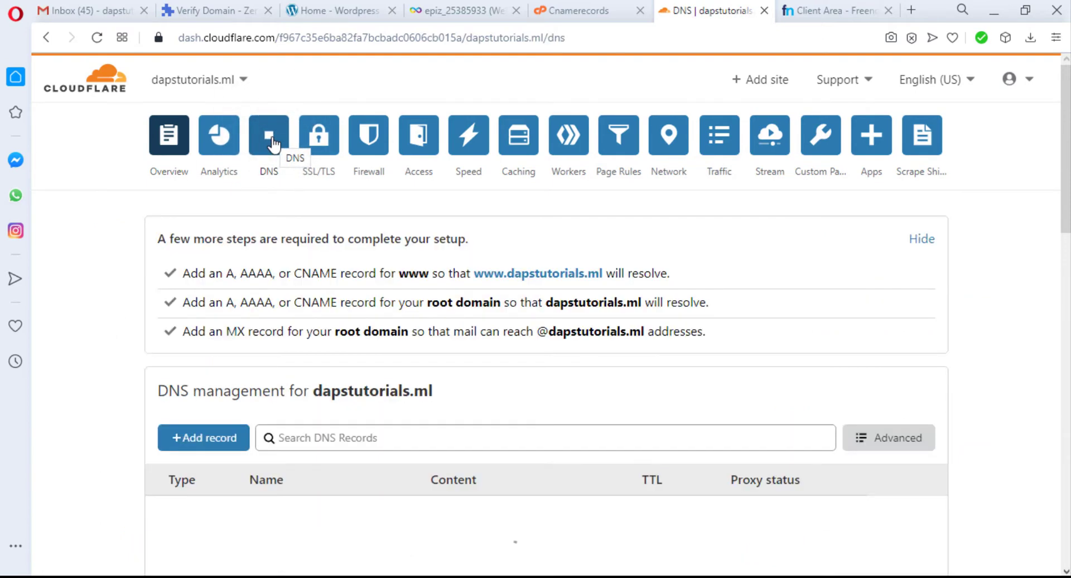
{"action": "scroll", "coordinate": [289, 178], "scroll_direction": "down", "scroll_amount": 3}
{"action": "scroll", "coordinate": [287, 167], "scroll_direction": "down", "scroll_amount": 3}
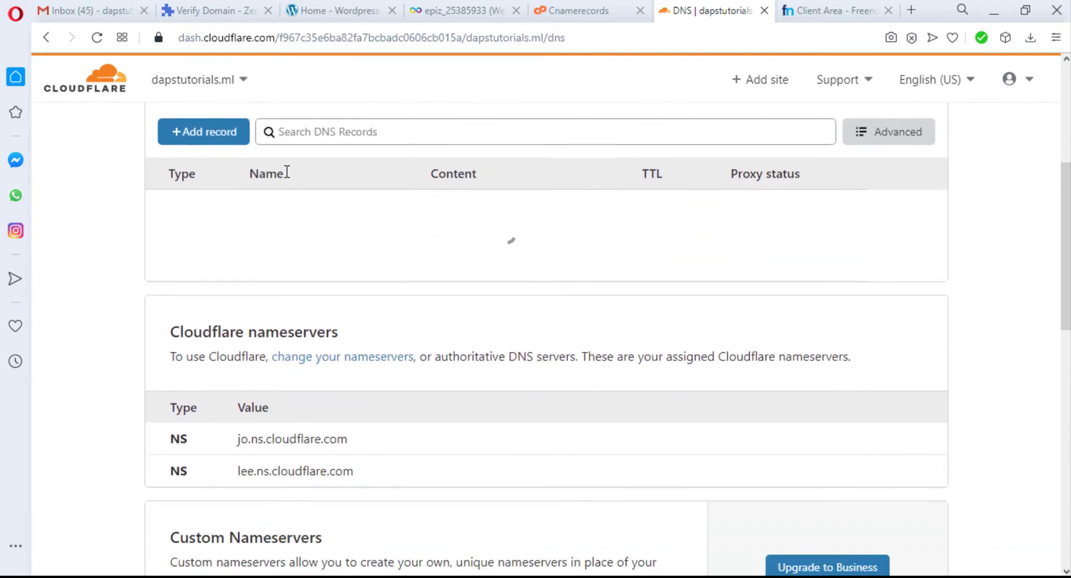
{"action": "scroll", "coordinate": [285, 173], "scroll_direction": "up", "scroll_amount": 4}
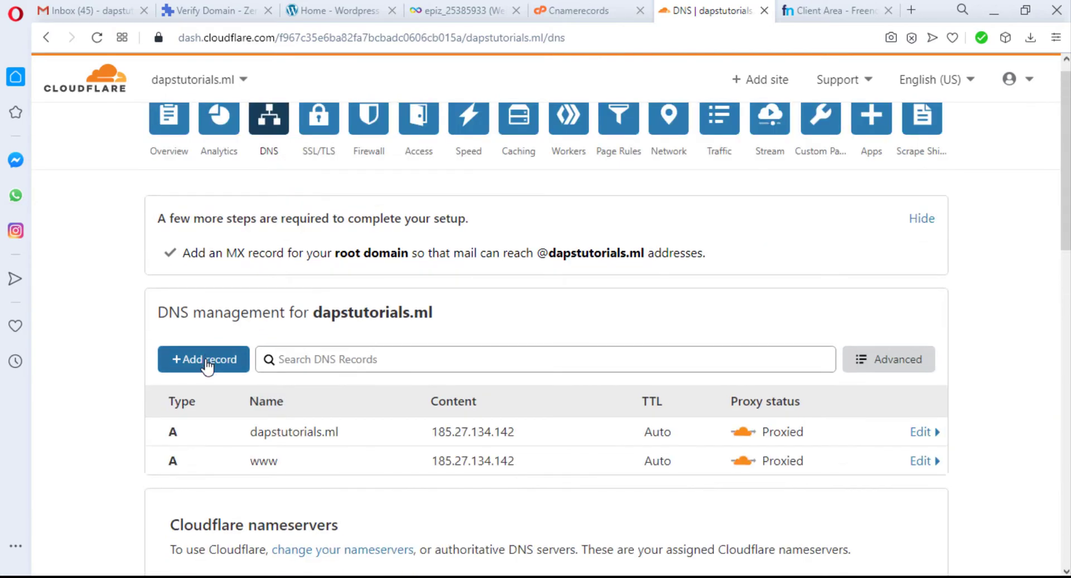
{"action": "left_click", "coordinate": [207, 366]}
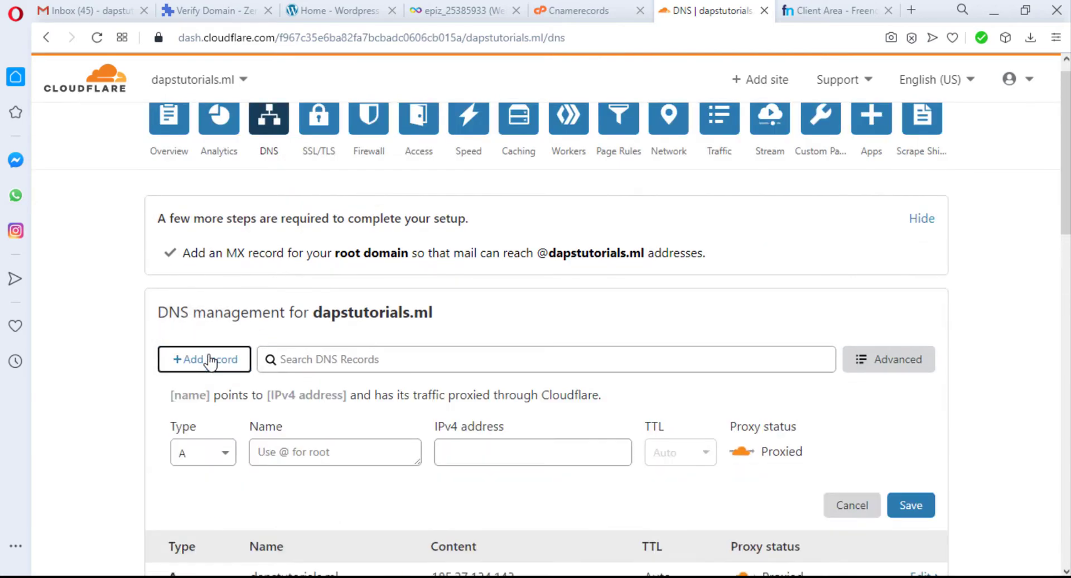
{"action": "left_click", "coordinate": [225, 458]}
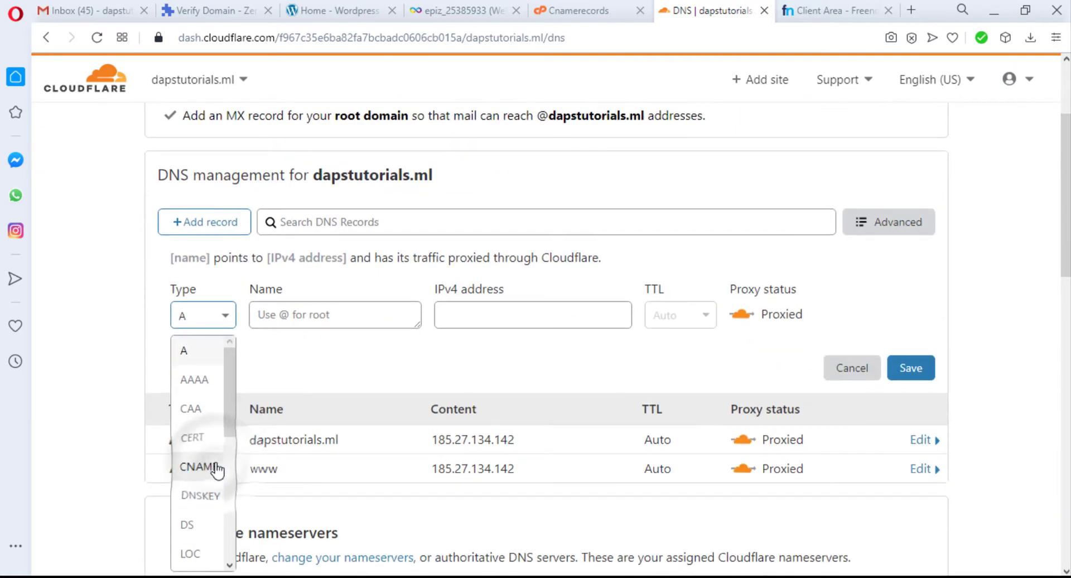
{"action": "left_click", "coordinate": [215, 468]}
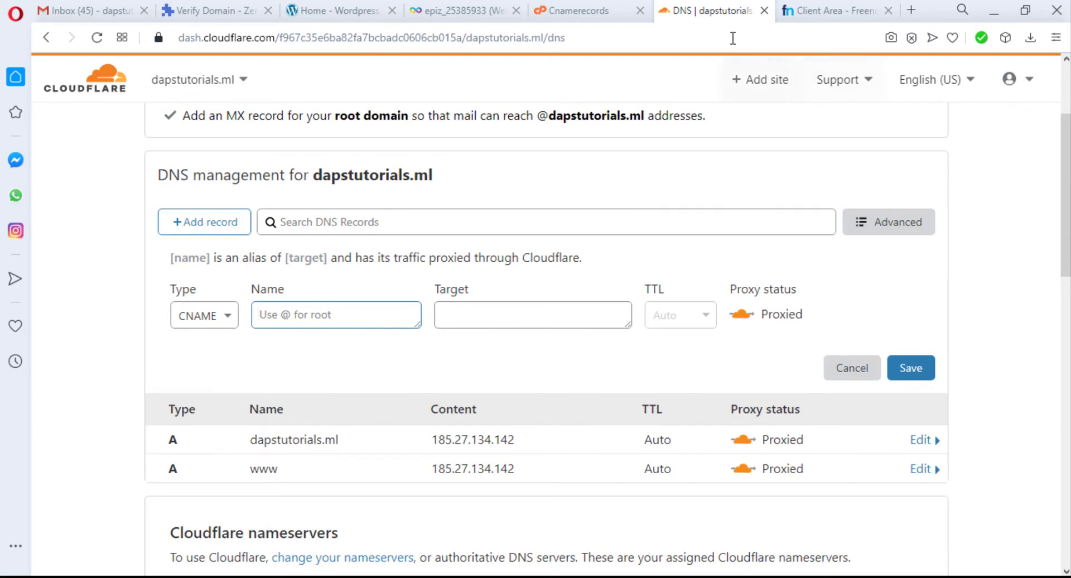
- Fill the record with ZeroSSL's verification name and comodoca.com target, and save it as DNS only
{"action": "left_click", "coordinate": [223, 13]}
{"action": "scroll", "coordinate": [616, 312], "scroll_direction": "down", "scroll_amount": 5}
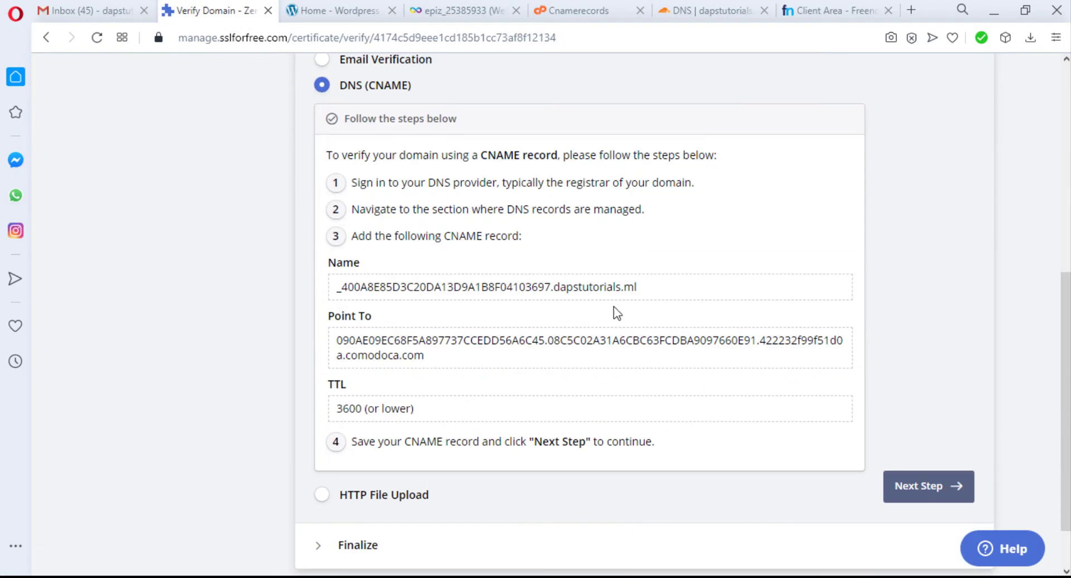
{"action": "left_click_drag", "start_coordinate": [642, 286], "coordinate": [313, 291]}
{"action": "key", "text": "ctrl+c"}
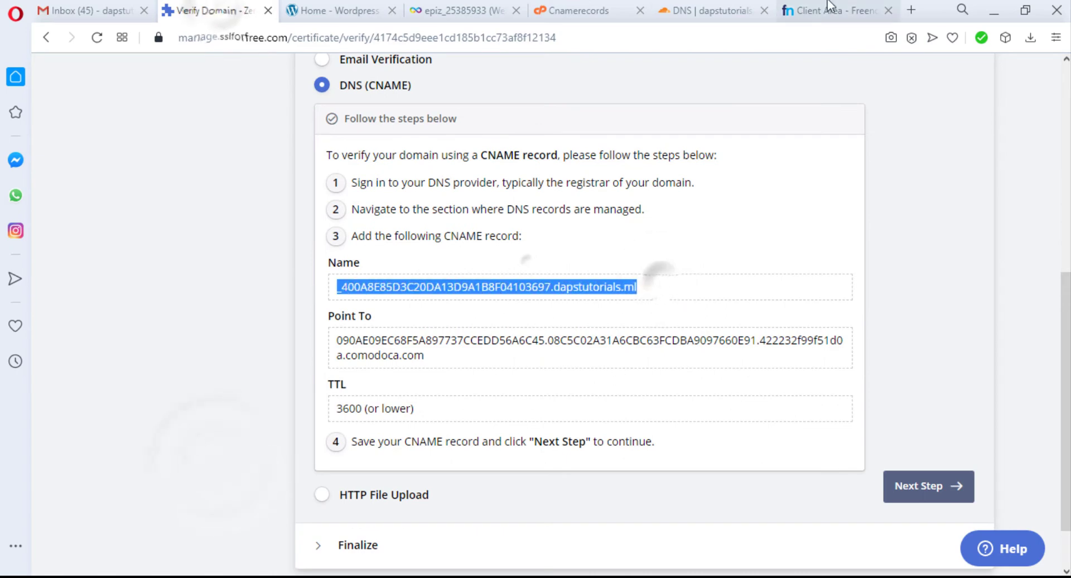
{"action": "left_click", "coordinate": [709, 10]}
{"action": "key", "text": "ctrl+v"}
{"action": "left_click", "coordinate": [215, 10]}
{"action": "left_click_drag", "start_coordinate": [424, 369], "coordinate": [336, 342]}
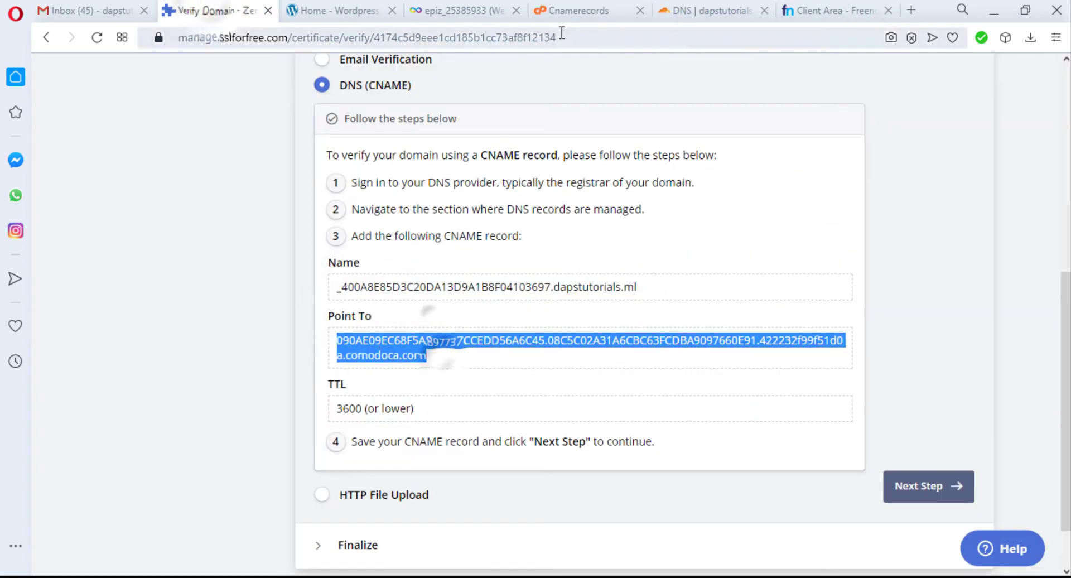
{"action": "left_click", "coordinate": [708, 10]}
{"action": "scroll", "coordinate": [485, 390], "scroll_direction": "up", "scroll_amount": 3}
{"action": "left_click", "coordinate": [484, 467]}
{"action": "type", "text": "090AE09EC68F5A897737CCEDD56A6C45.08C5C02A31A6CBC63FCDBA9097660E91.422232f99f51d0a.comodoca.com"}
{"action": "scroll", "coordinate": [485, 467], "scroll_direction": "down", "scroll_amount": 1}
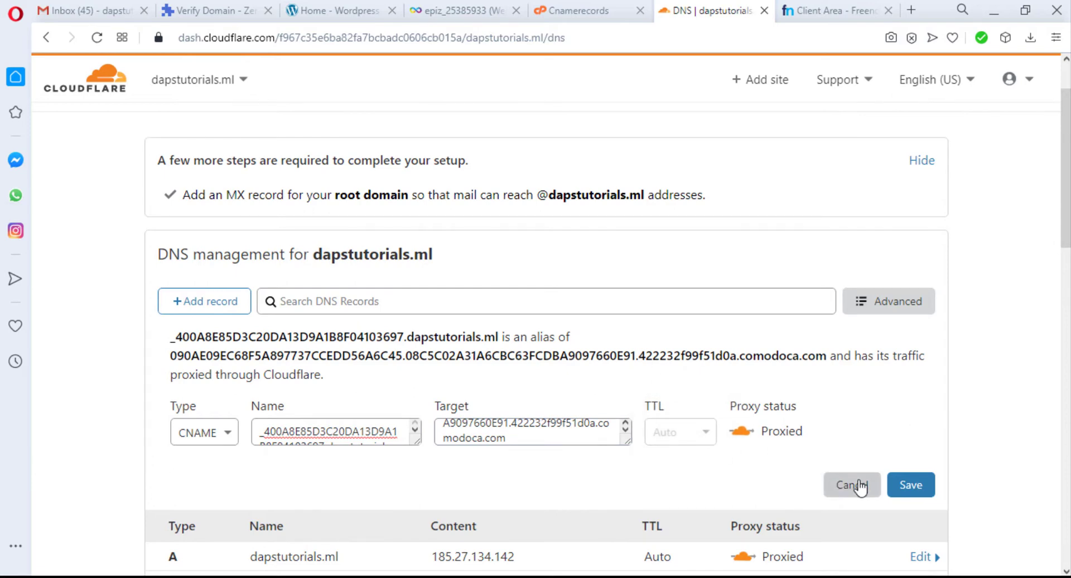
{"action": "left_click", "coordinate": [914, 485]}
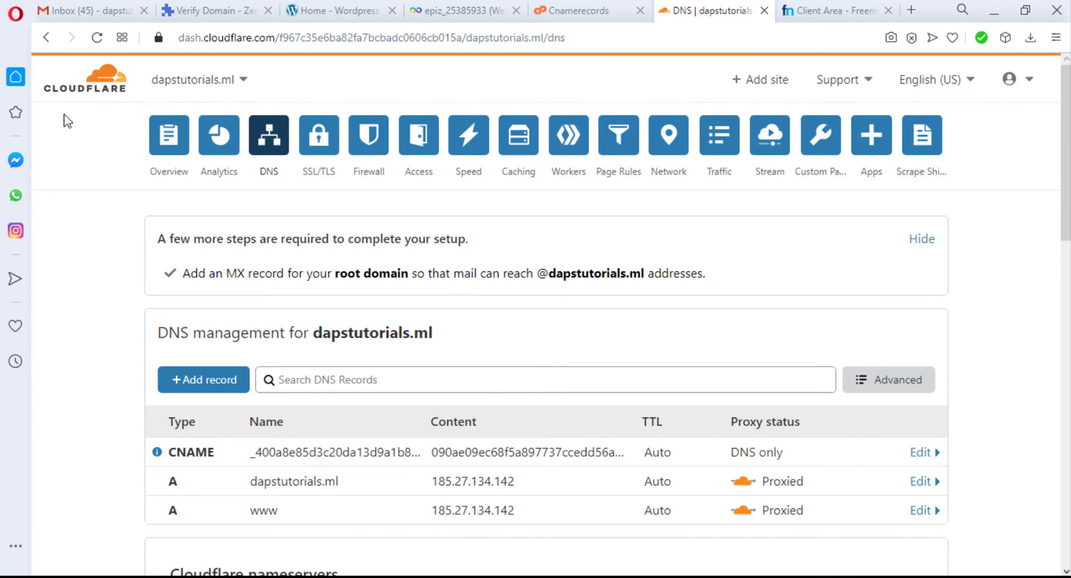
{"action": "left_click", "coordinate": [62, 89]}
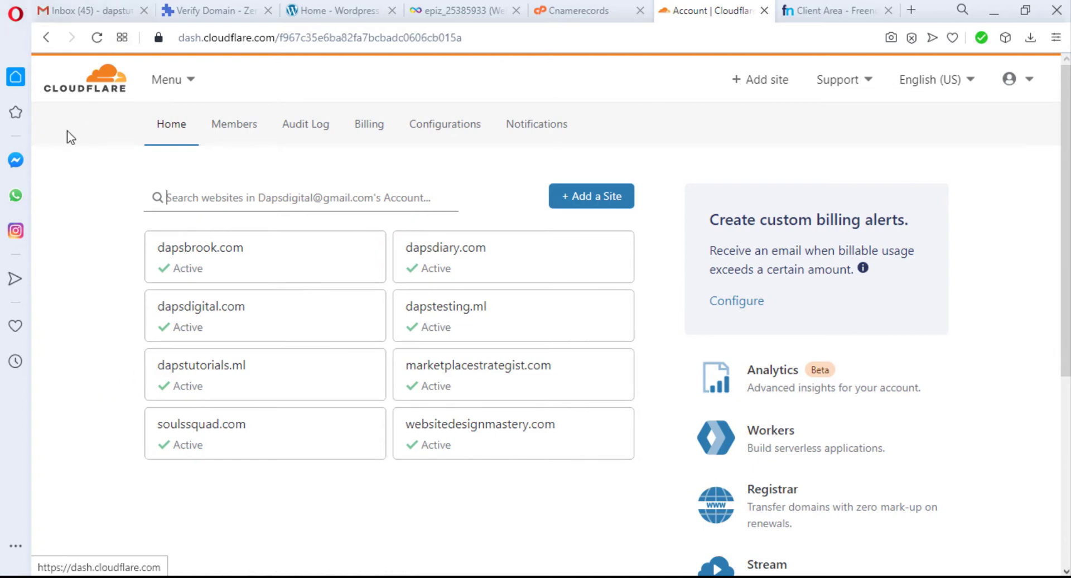
- Verify dapstutorials.ml through its CNAME record in ZeroSSL so the certificate is issued
{"action": "left_click", "coordinate": [242, 10]}
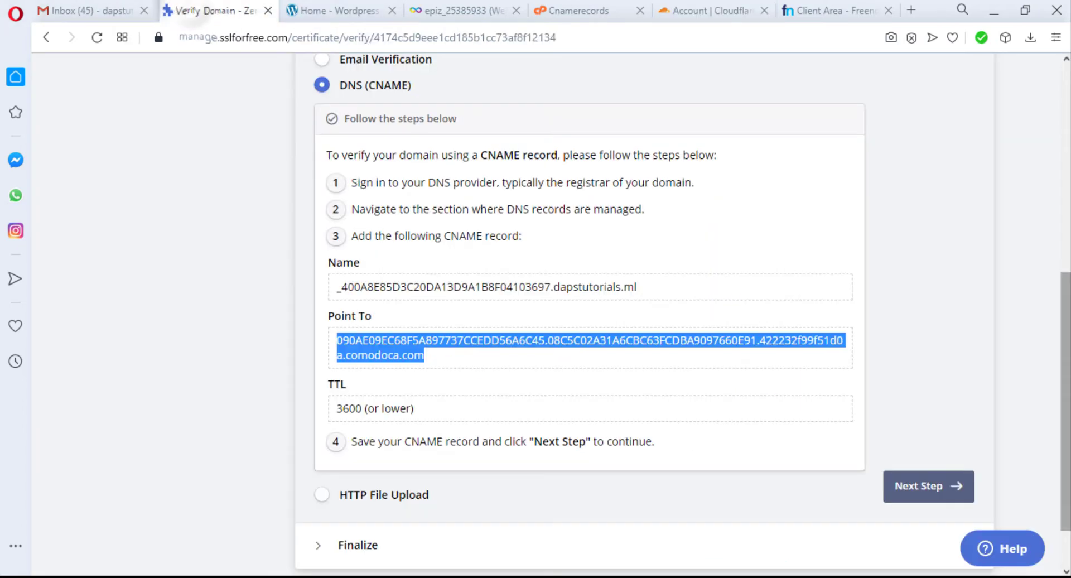
{"action": "scroll", "coordinate": [378, 344], "scroll_direction": "down", "scroll_amount": 1}
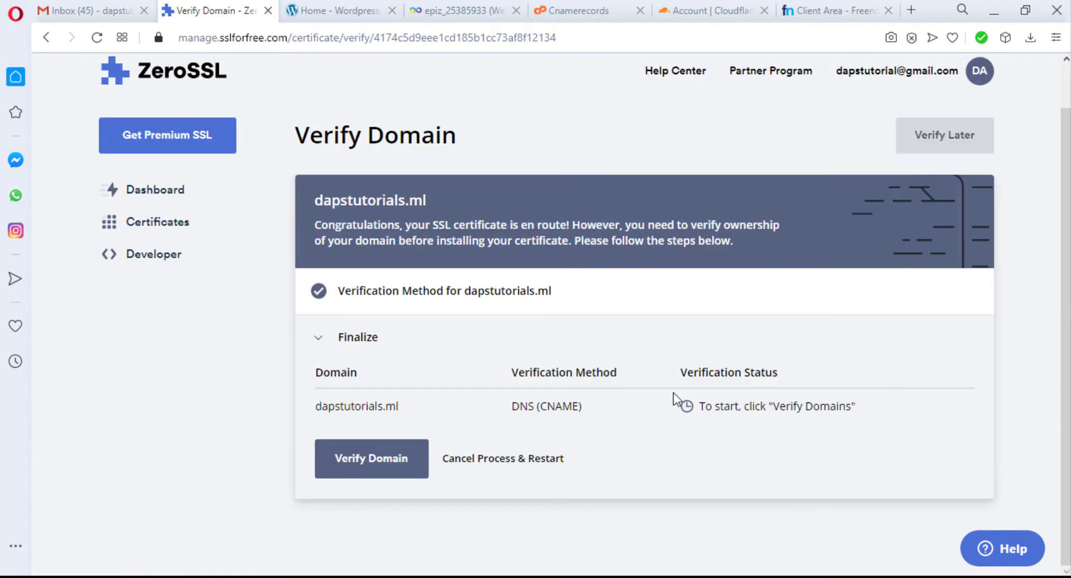
{"action": "left_click", "coordinate": [369, 458]}
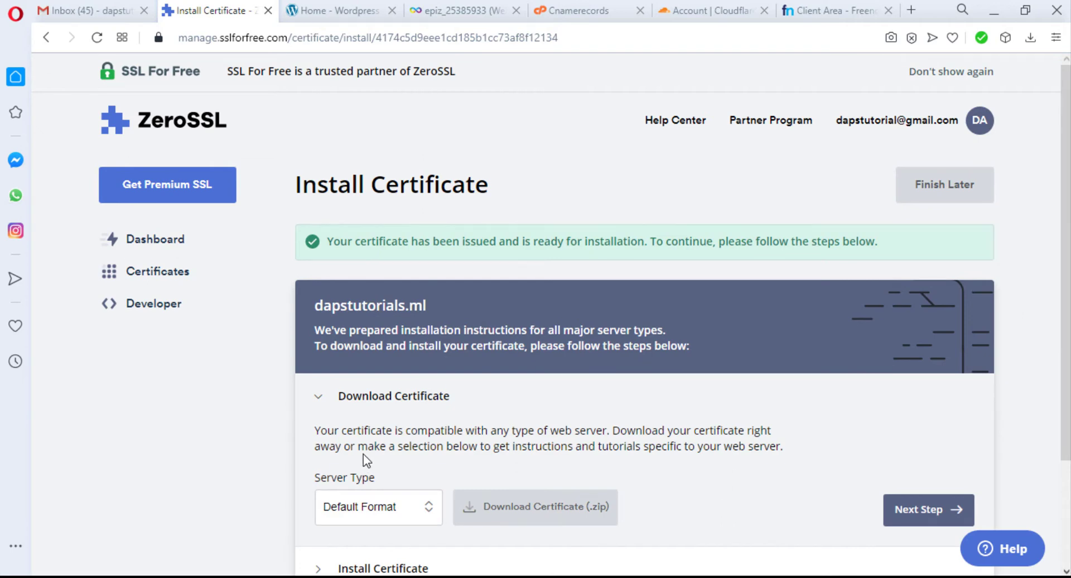
- Download the certificate .zip and open it to show ca_bundle.crt, certificate.crt and private.key
{"action": "scroll", "coordinate": [708, 382], "scroll_direction": "down", "scroll_amount": 3}
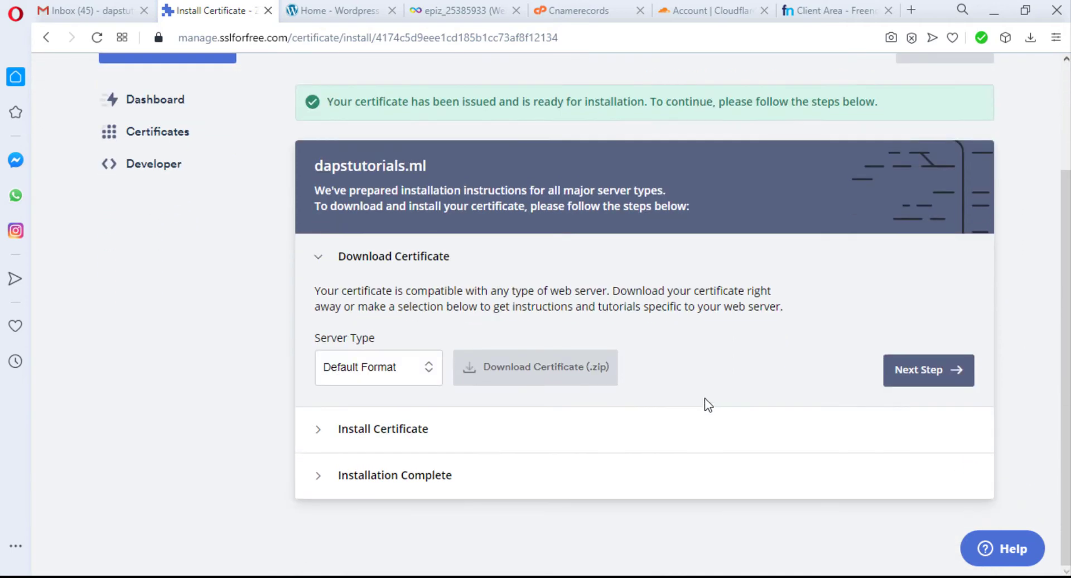
{"action": "left_click", "coordinate": [518, 375]}
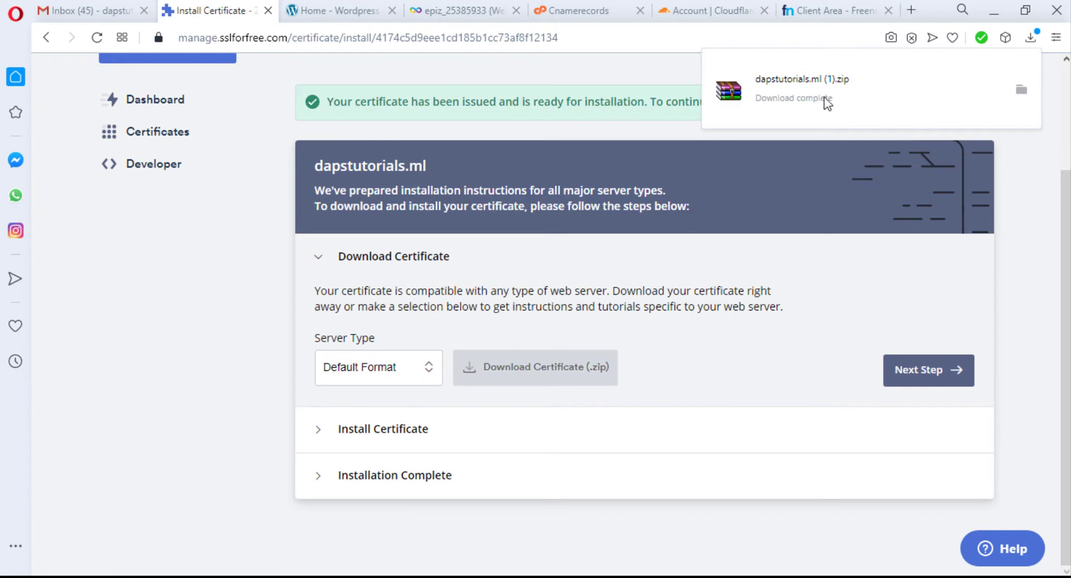
{"action": "left_click", "coordinate": [858, 106]}
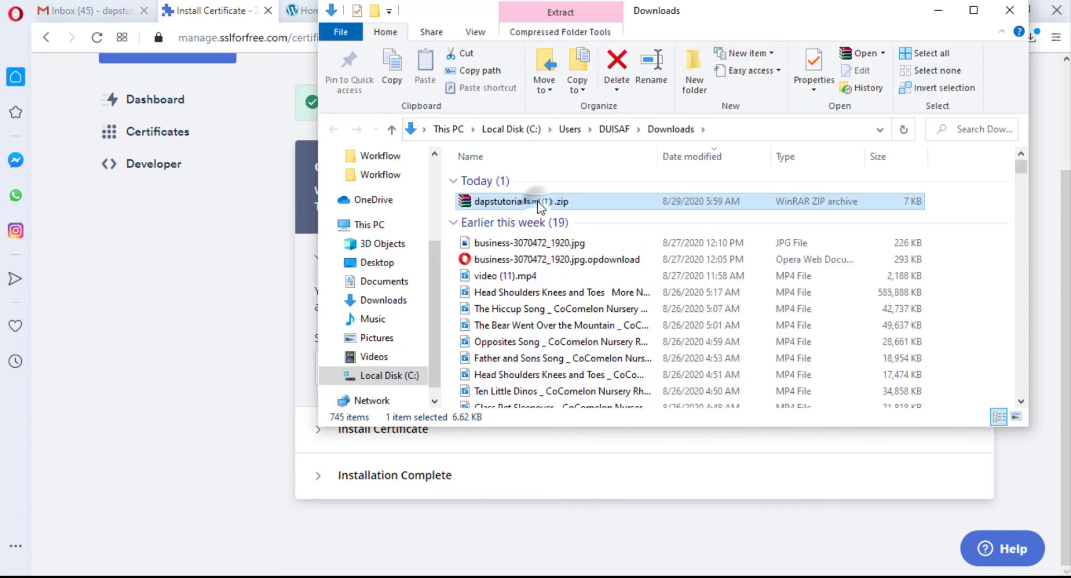
{"action": "double_click", "coordinate": [537, 201]}
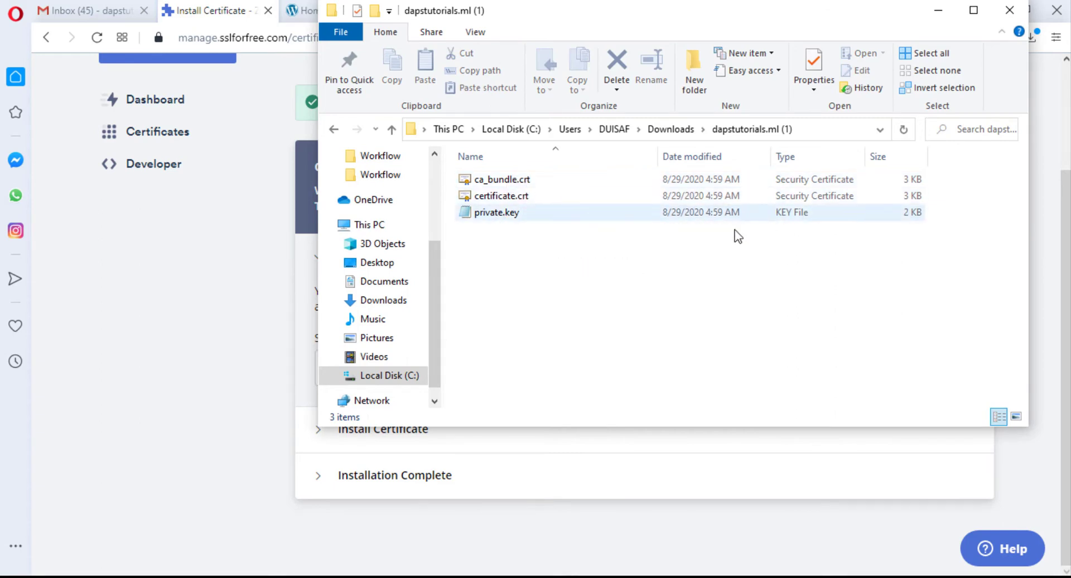
{"action": "left_click", "coordinate": [939, 10]}
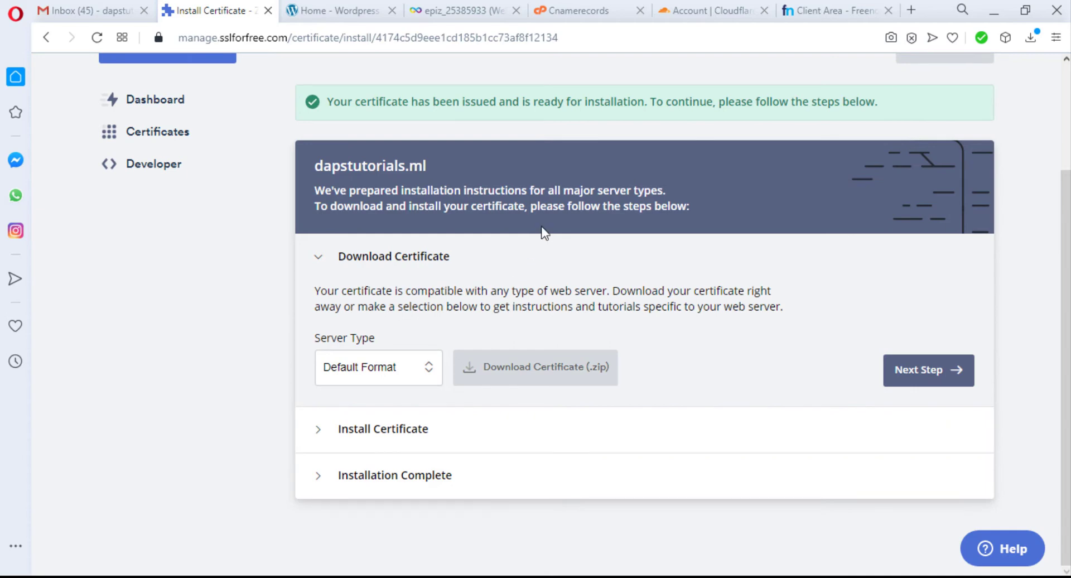
{"action": "left_click", "coordinate": [822, 7]}
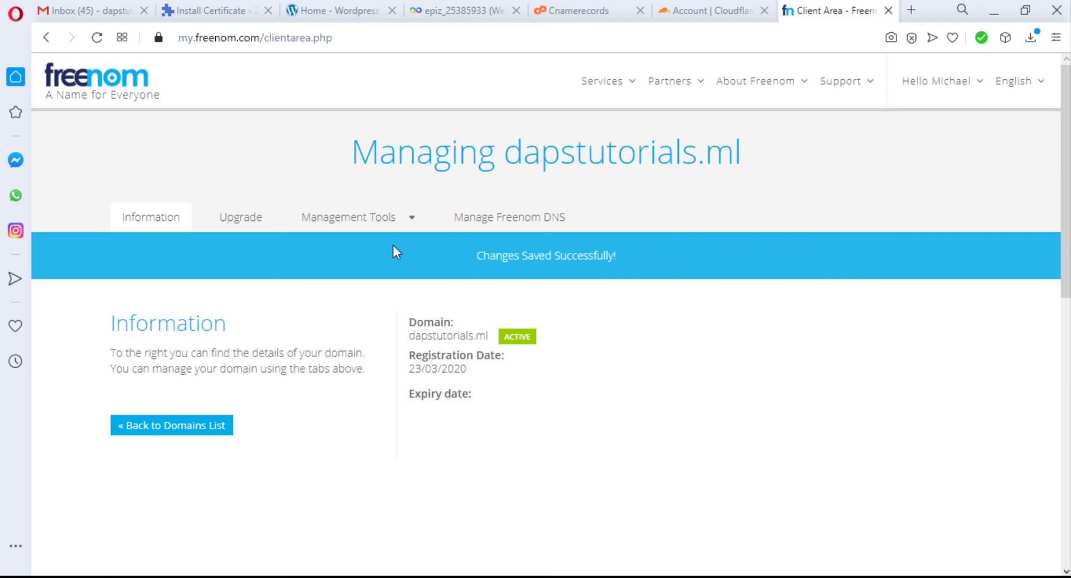
- Replace dapstutorials.ml's Cloudflare nameservers in Freenom with ns1.epizy.com and ns2.epizy.com
{"action": "left_click", "coordinate": [383, 222]}
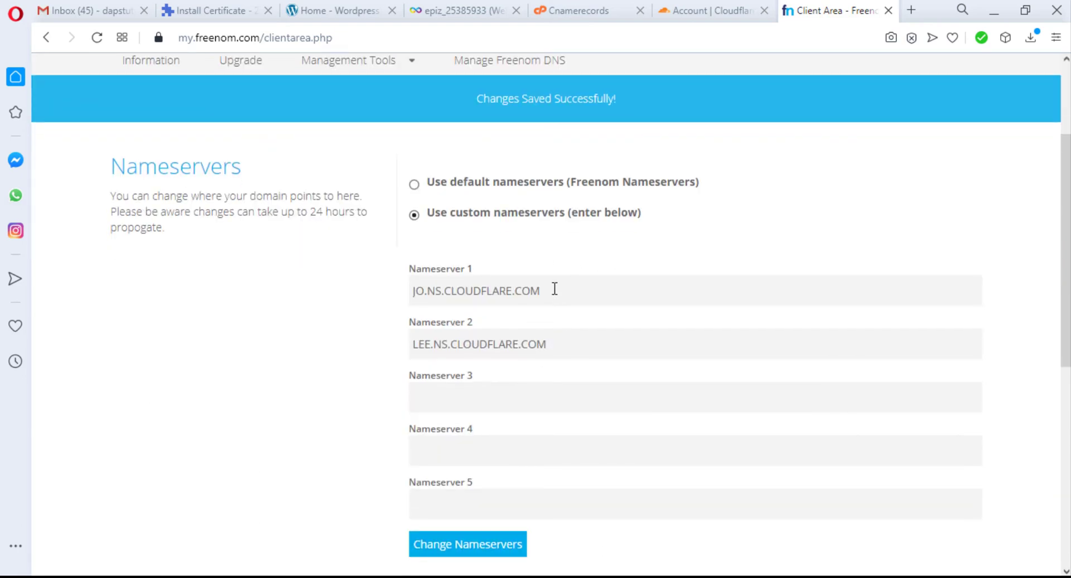
{"action": "triple_click", "coordinate": [555, 289]}
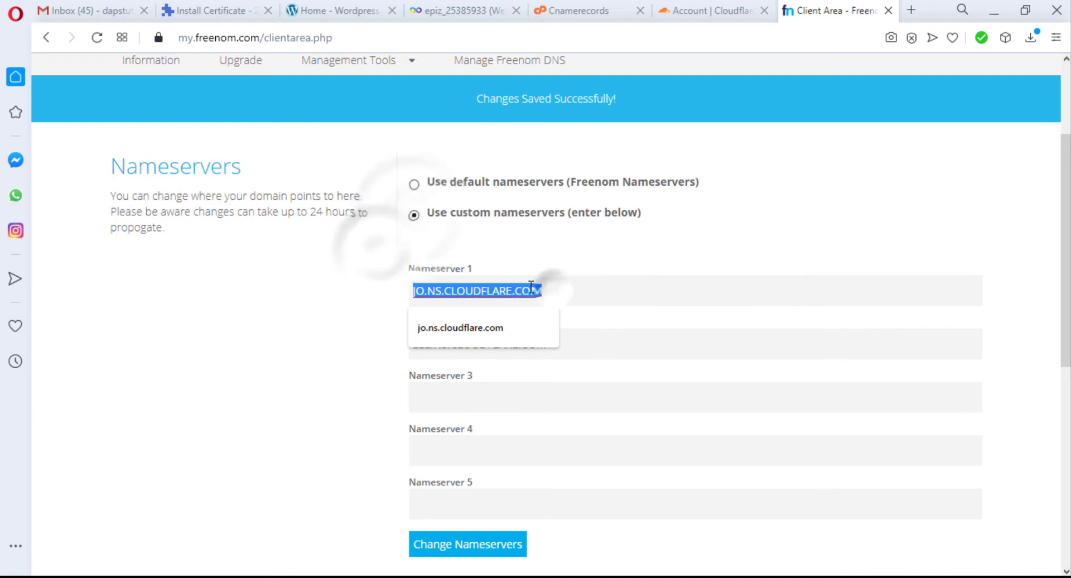
{"action": "type", "text": "n"}
{"action": "left_click", "coordinate": [493, 327]}
{"action": "key", "text": "Tab"}
{"action": "type", "text": "ns2.epizy.com"}
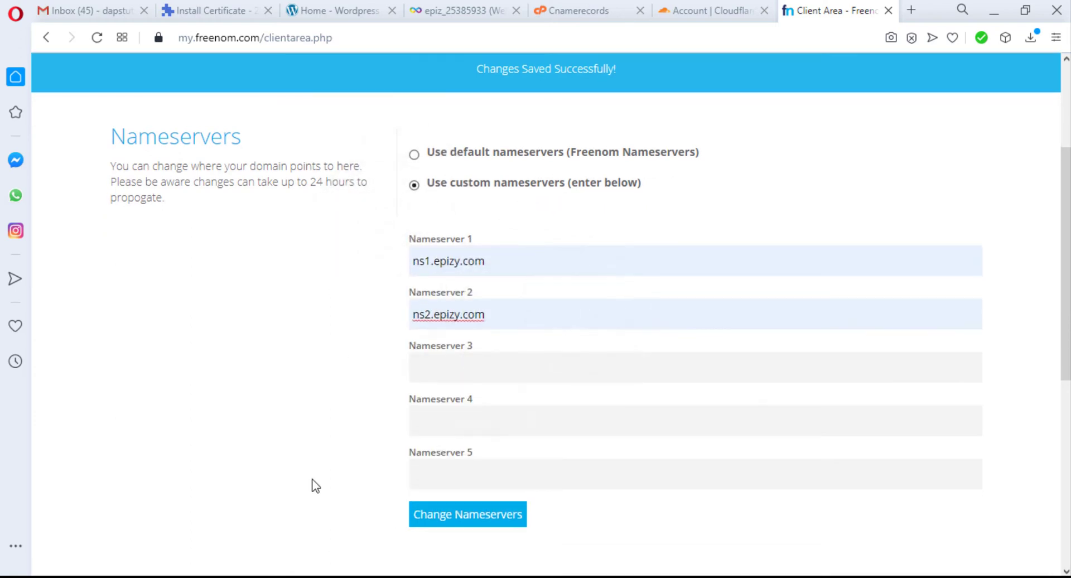
{"action": "scroll", "coordinate": [368, 477], "scroll_direction": "down", "scroll_amount": 1}
{"action": "scroll", "coordinate": [428, 470], "scroll_direction": "down", "scroll_amount": 1}
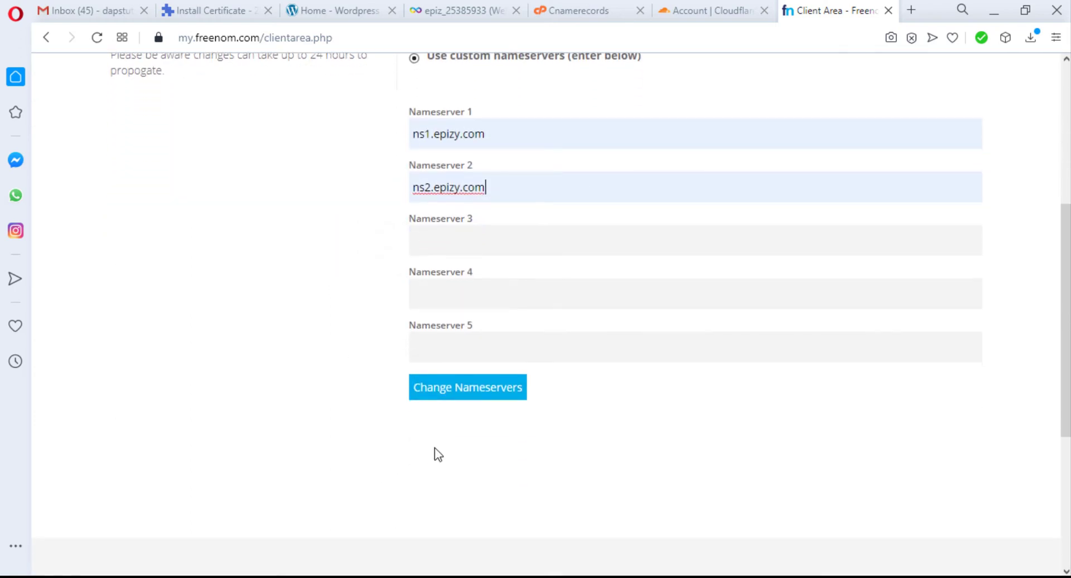
{"action": "left_click", "coordinate": [438, 393]}
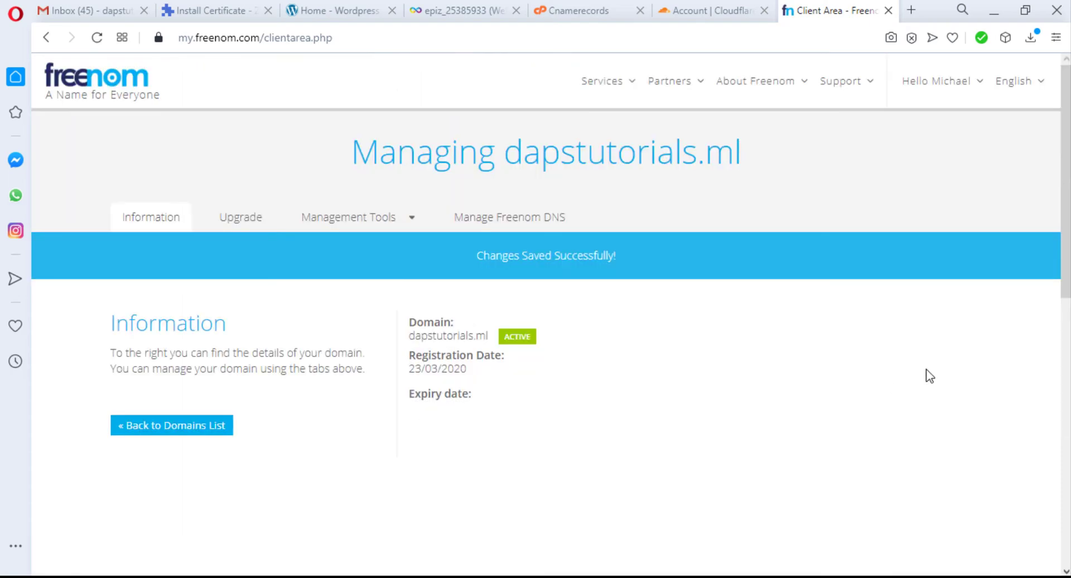
{"action": "left_click", "coordinate": [580, 11]}
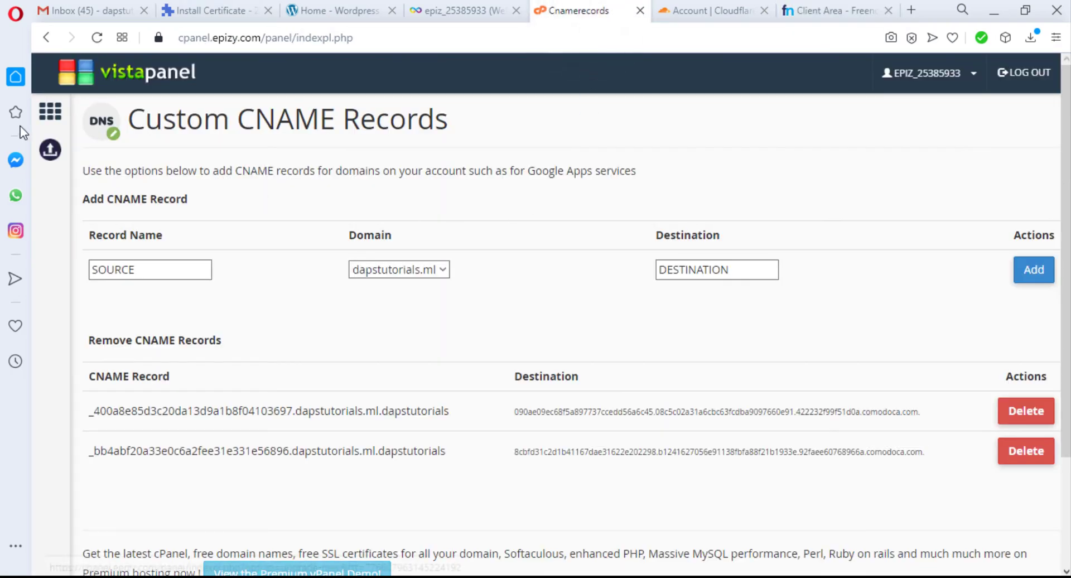
- Reload VistaPanel and open the SSL configuration page for dapstutorials.ml
{"action": "key", "text": "F5"}
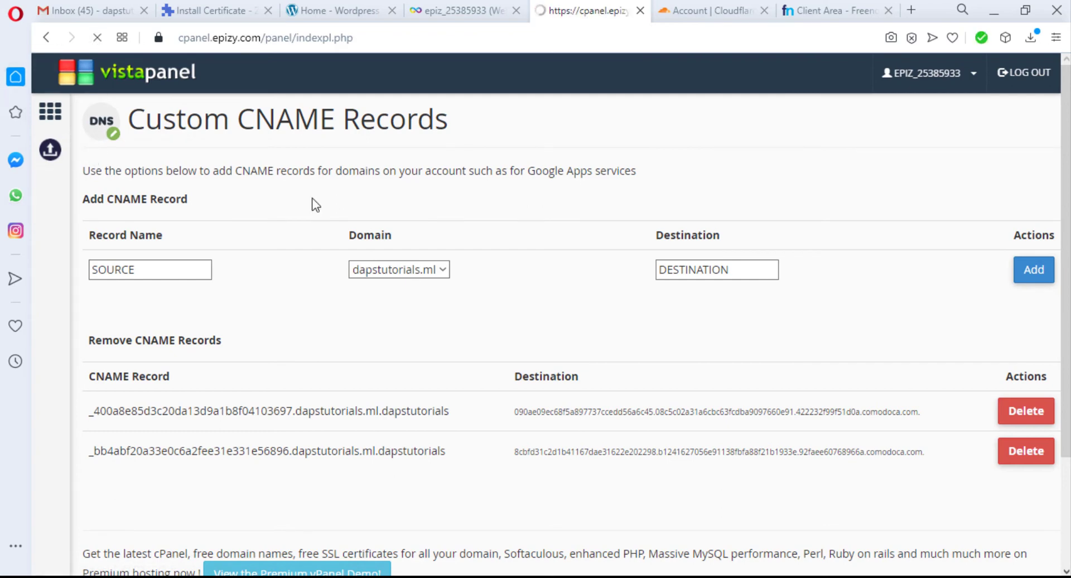
{"action": "scroll", "coordinate": [393, 274], "scroll_direction": "down", "scroll_amount": 2}
{"action": "scroll", "coordinate": [394, 272], "scroll_direction": "down", "scroll_amount": 14}
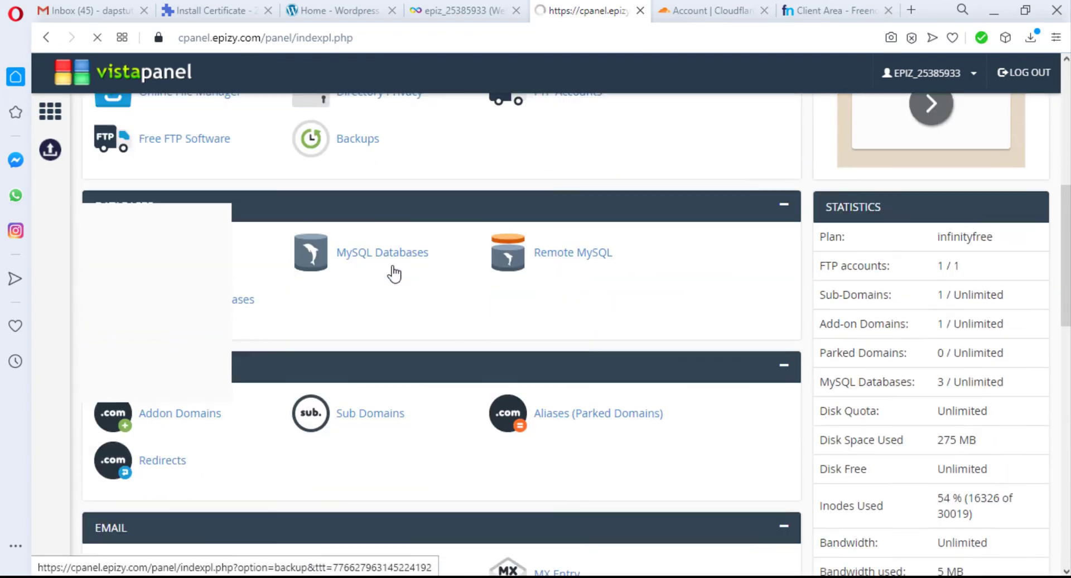
{"action": "scroll", "coordinate": [394, 262], "scroll_direction": "down", "scroll_amount": 5}
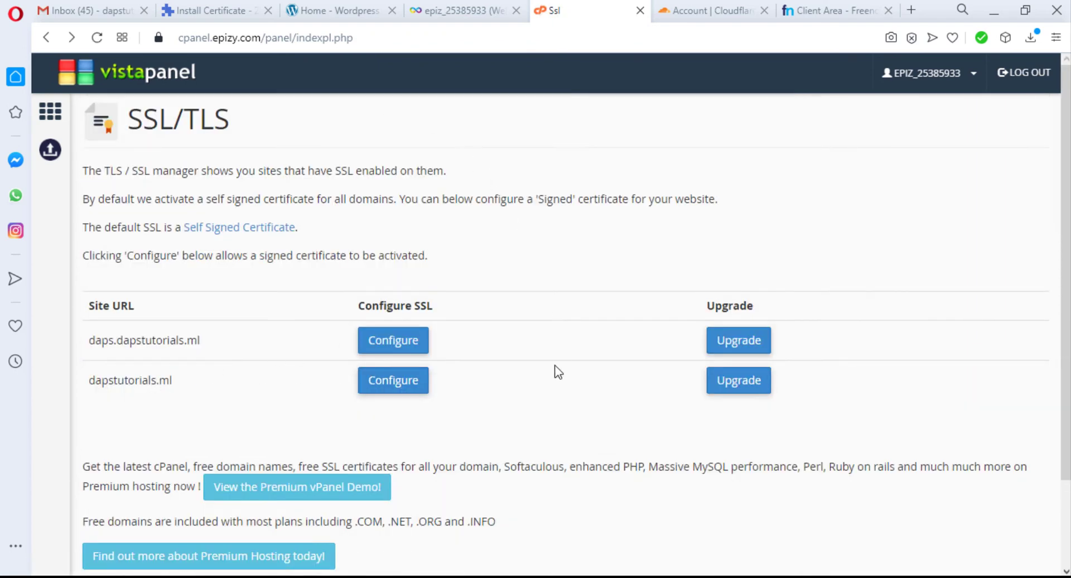
{"action": "left_click", "coordinate": [390, 381]}
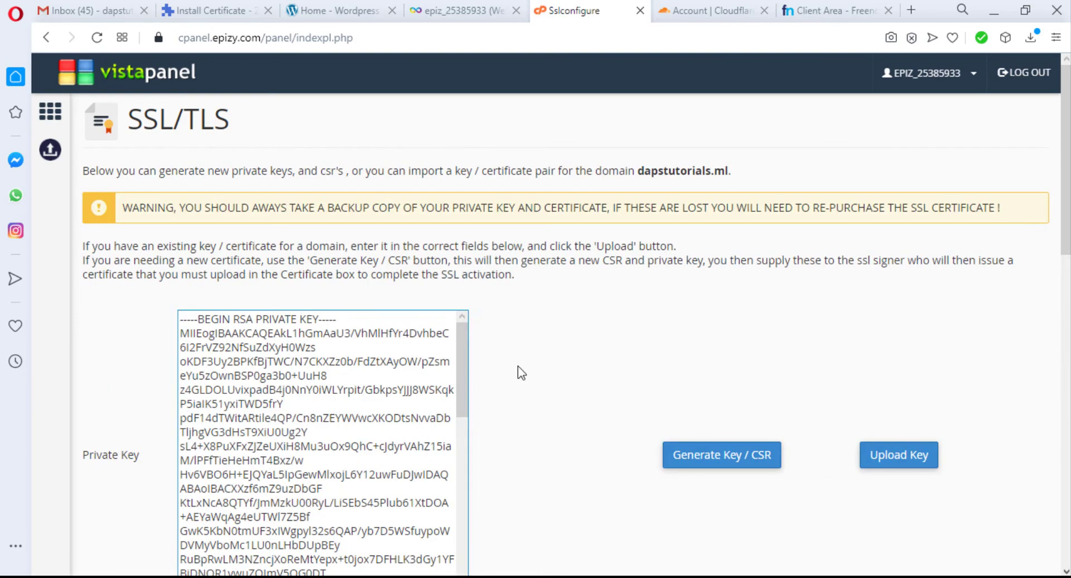
{"action": "scroll", "coordinate": [581, 379], "scroll_direction": "down", "scroll_amount": 5}
{"action": "scroll", "coordinate": [583, 382], "scroll_direction": "up", "scroll_amount": 3}
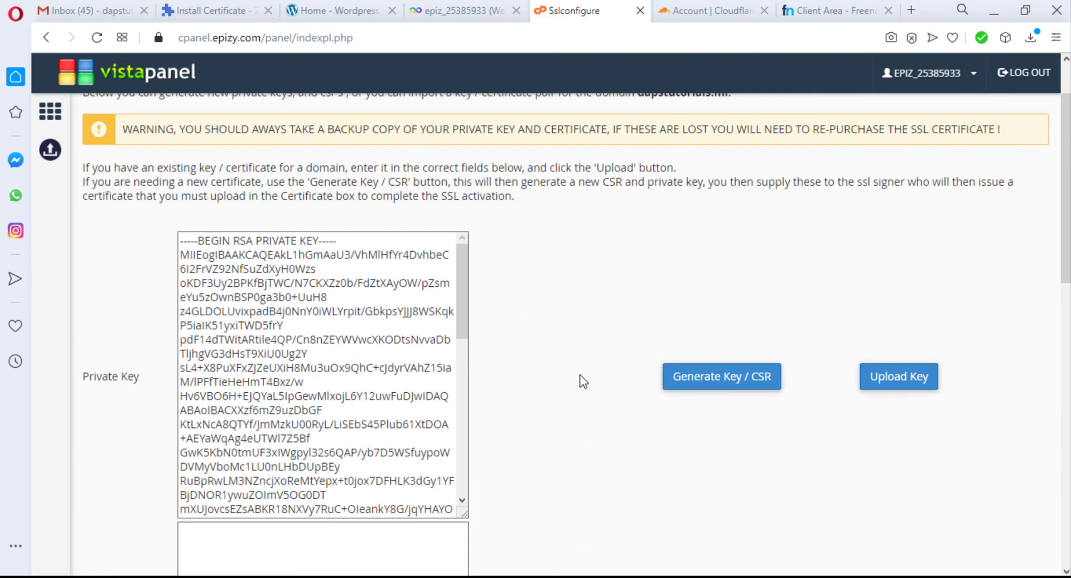
{"action": "scroll", "coordinate": [552, 378], "scroll_direction": "down", "scroll_amount": 13}
{"action": "scroll", "coordinate": [554, 372], "scroll_direction": "up", "scroll_amount": 5}
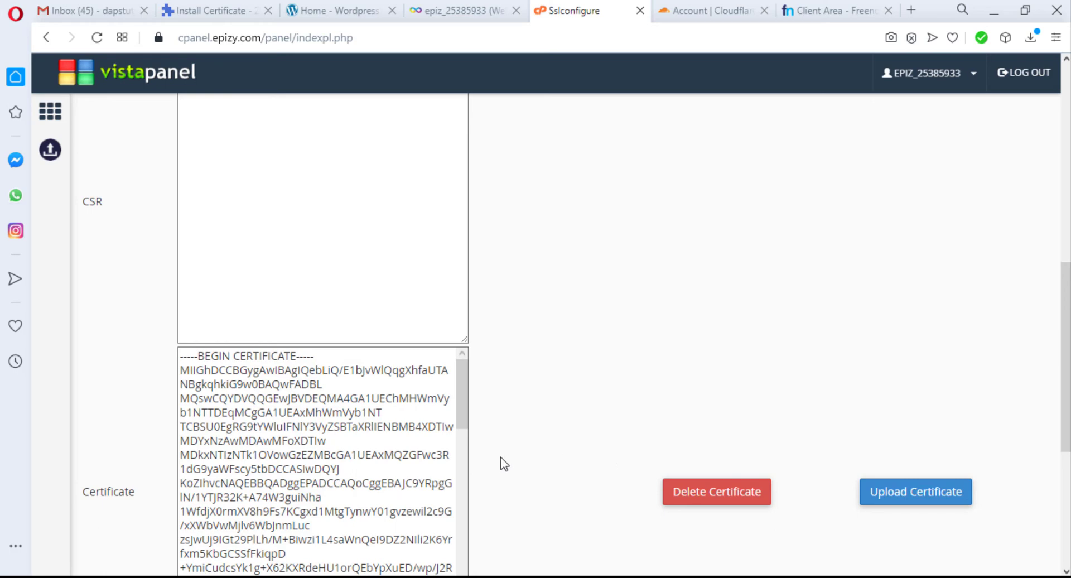
{"action": "key", "text": "alt+Tab"}
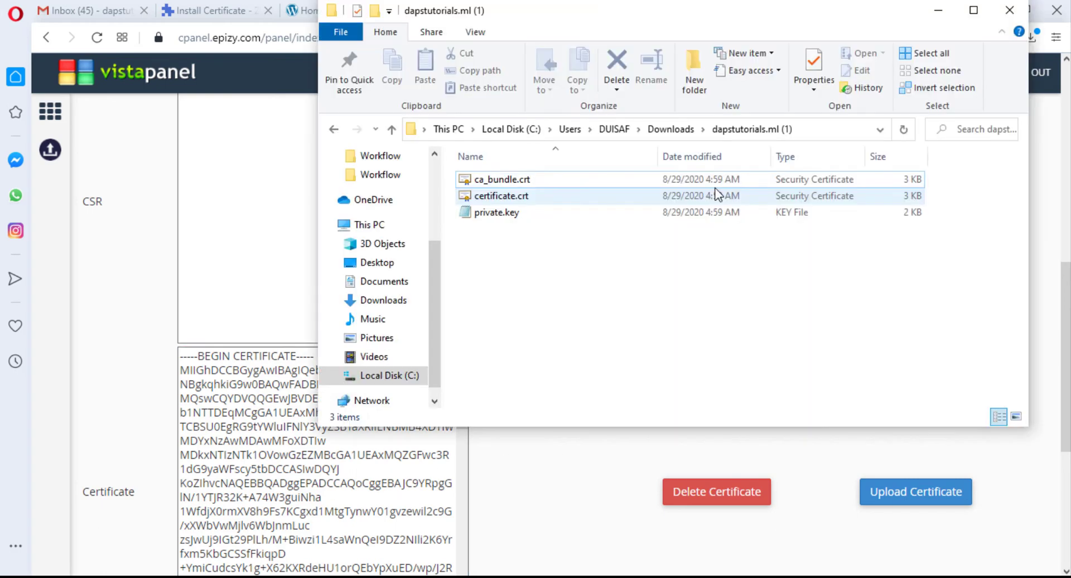
- Paste the new private.key contents into the Private Key box and upload it
{"action": "double_click", "coordinate": [534, 216]}
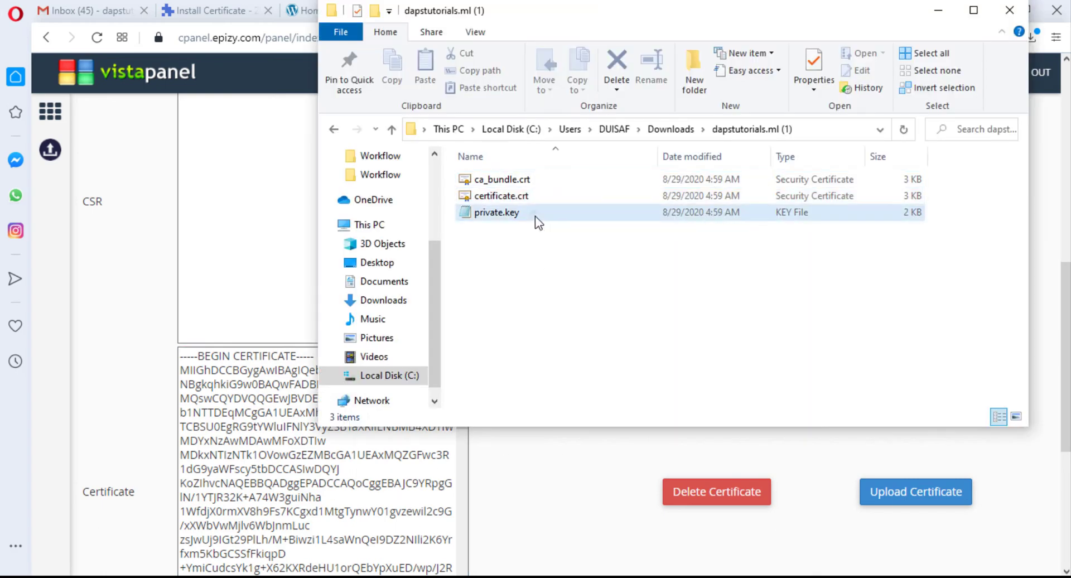
{"action": "left_click", "coordinate": [270, 242]}
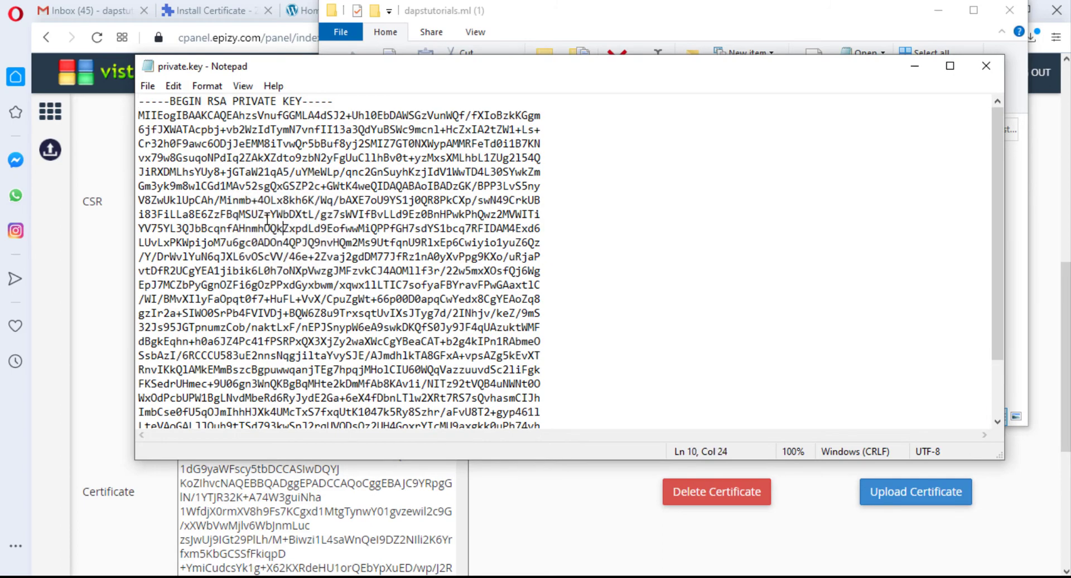
{"action": "key", "text": "ctrl+a"}
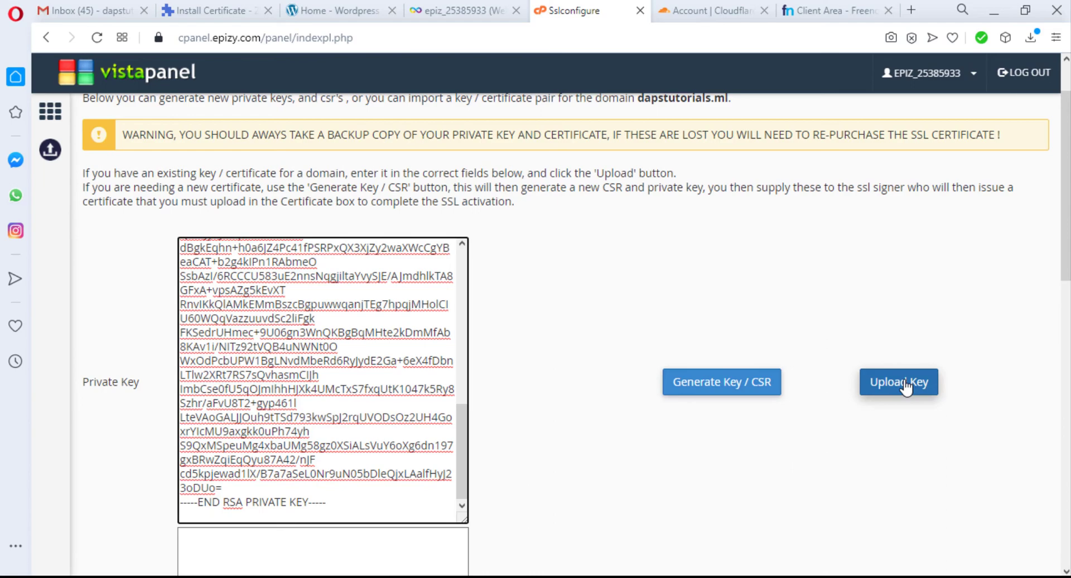
{"action": "left_click", "coordinate": [906, 385]}
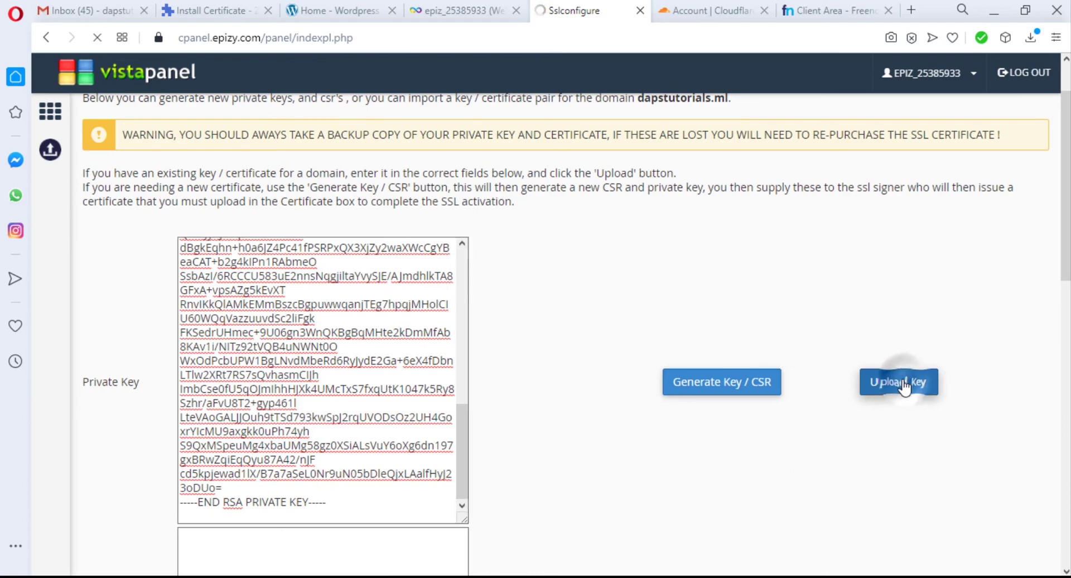
{"action": "scroll", "coordinate": [767, 497], "scroll_direction": "down", "scroll_amount": 7}
- Copy certificate.crt's text over the old certificate in the Certificate box and upload it
{"action": "key", "text": "alt+Tab"}
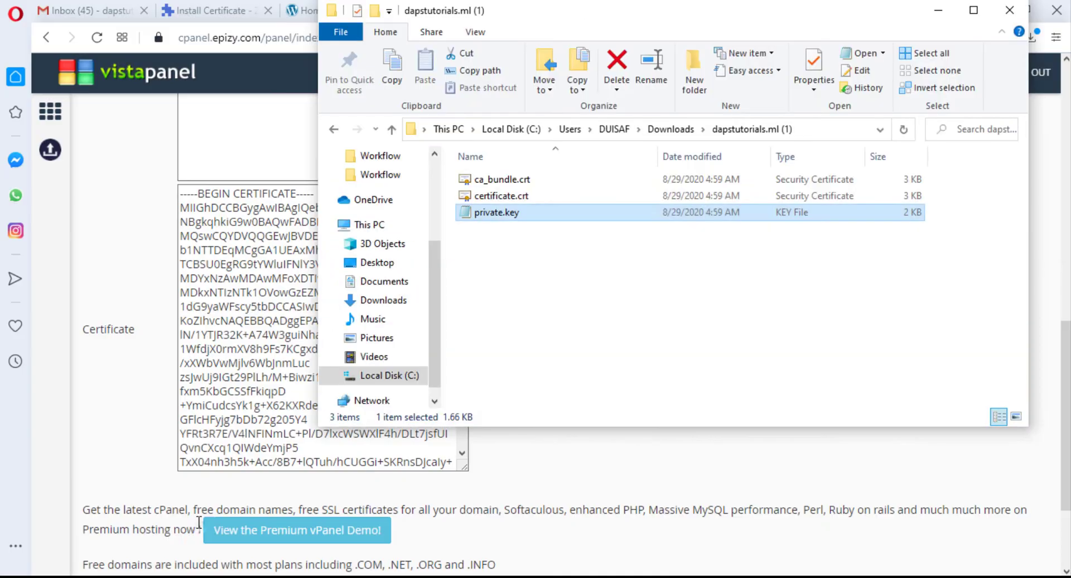
{"action": "left_click", "coordinate": [499, 195]}
{"action": "right_click", "coordinate": [524, 195]}
{"action": "mouse_move", "coordinate": [591, 261]}
{"action": "left_click", "coordinate": [826, 279]}
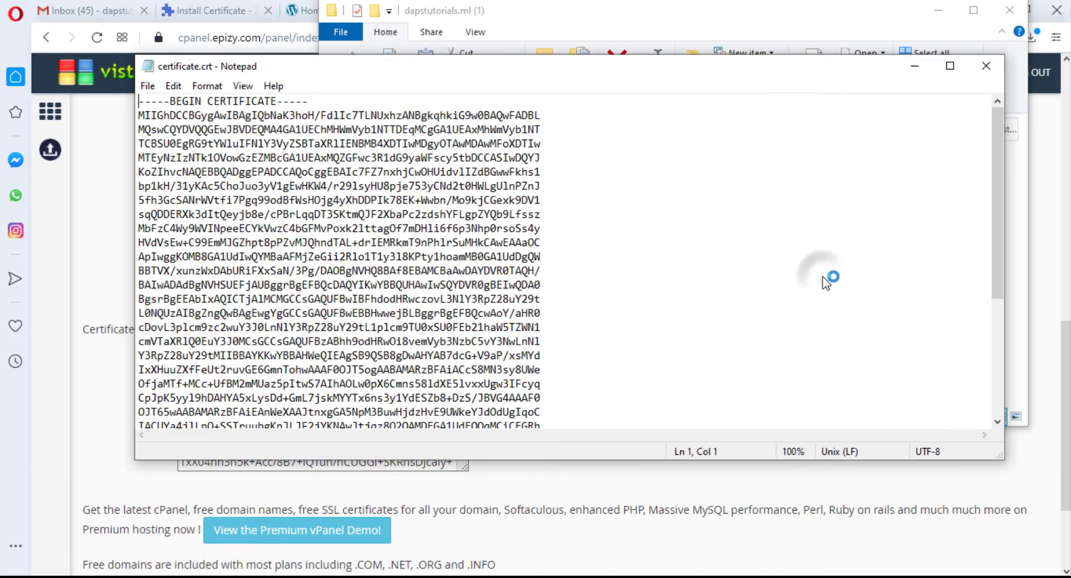
{"action": "key", "text": "ctrl+a"}
{"action": "key", "text": "ctrl+c"}
{"action": "key", "text": "alt+F4"}
{"action": "left_click", "coordinate": [237, 265]}
{"action": "key", "text": "ctrl+a"}
{"action": "key", "text": "ctrl+v"}
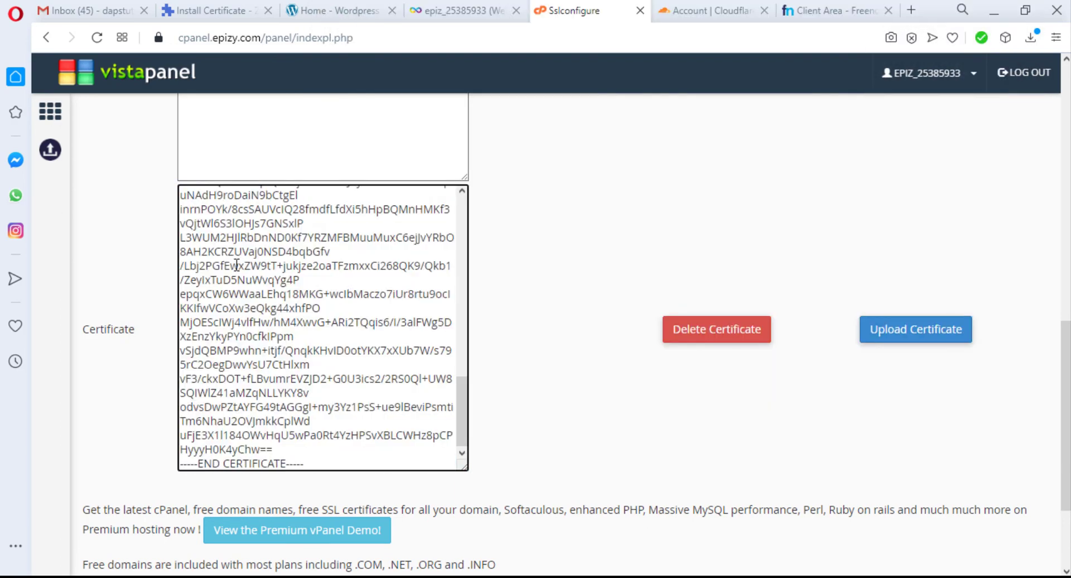
{"action": "left_click", "coordinate": [918, 330]}
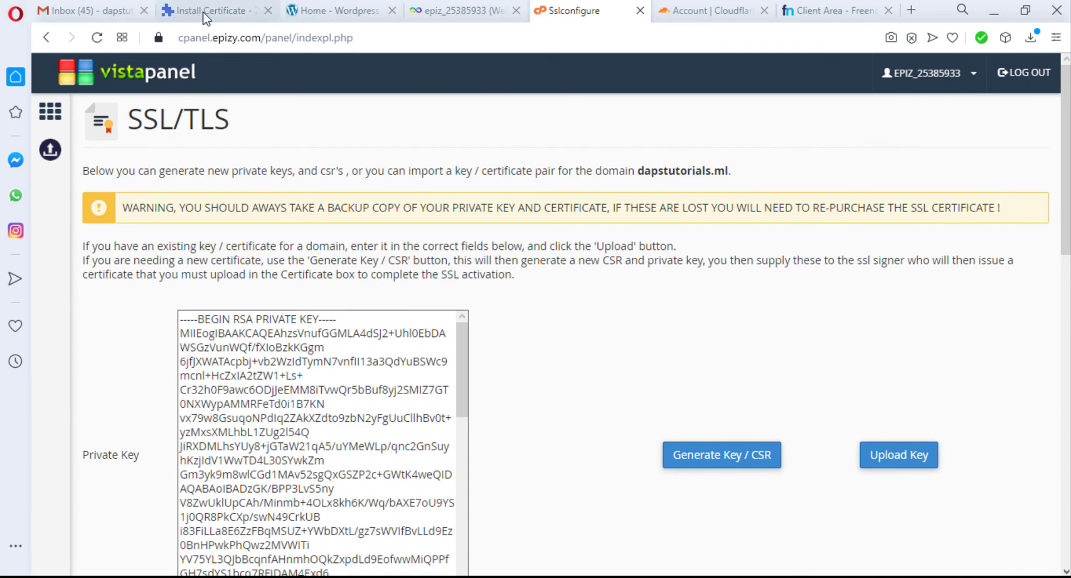
- Reload the dapstutorials.ml WordPress homepage to check the new certificate
{"action": "left_click", "coordinate": [311, 6]}
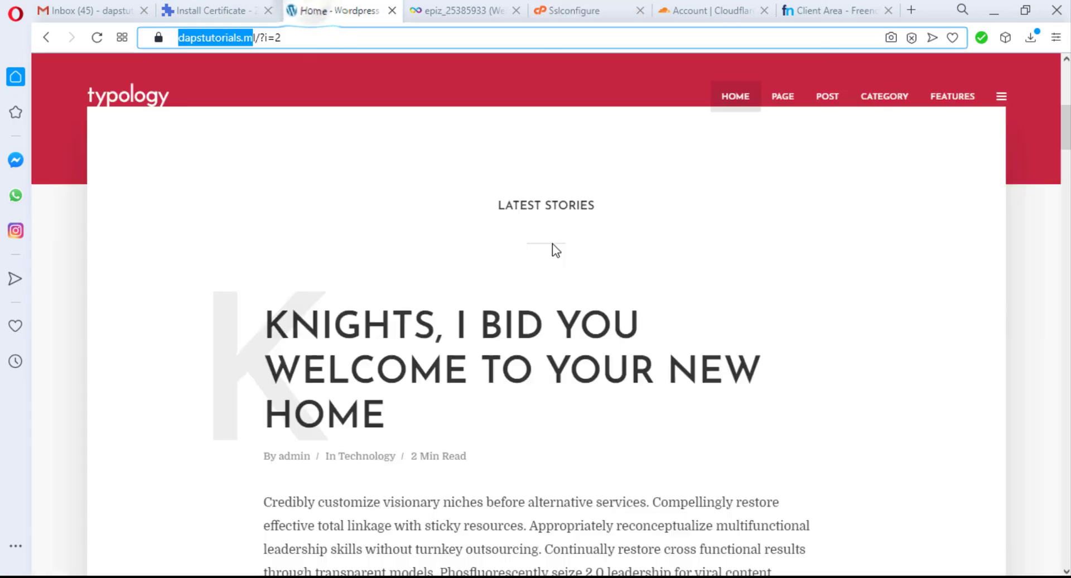
{"action": "left_click", "coordinate": [96, 38]}
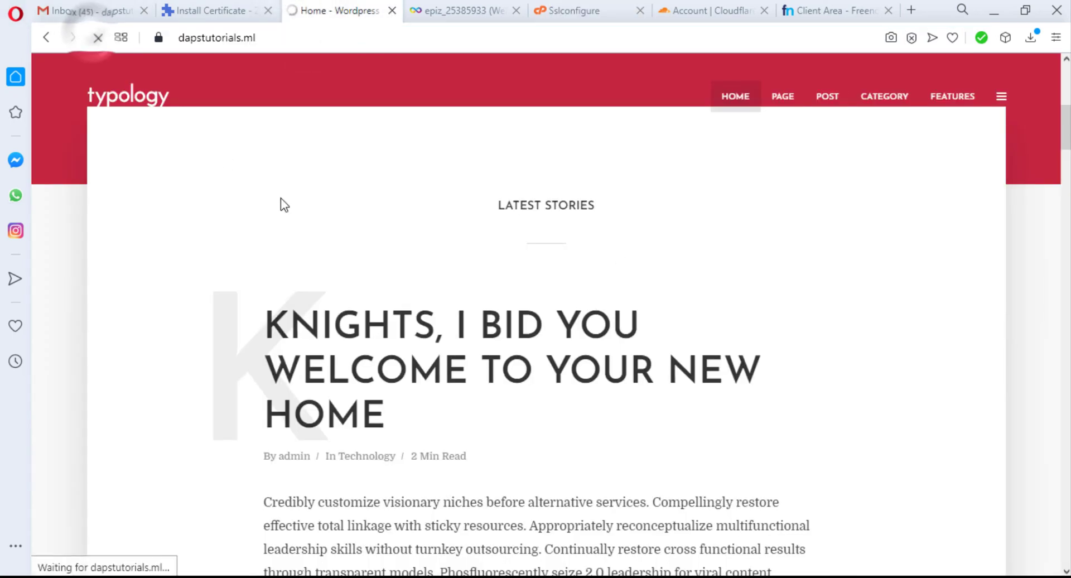